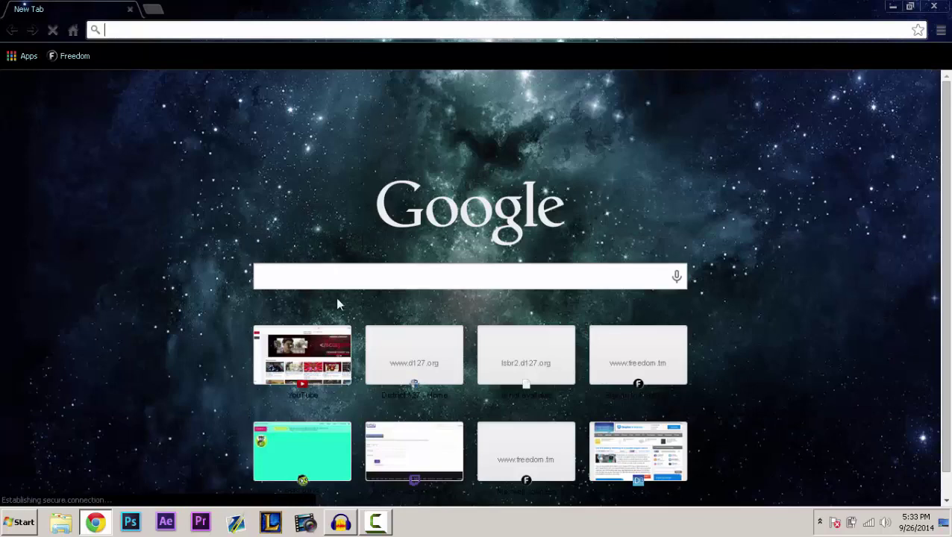
- Search the web for "ms paint" and open the Paint - Microsoft Windows result
left_click(337, 276)
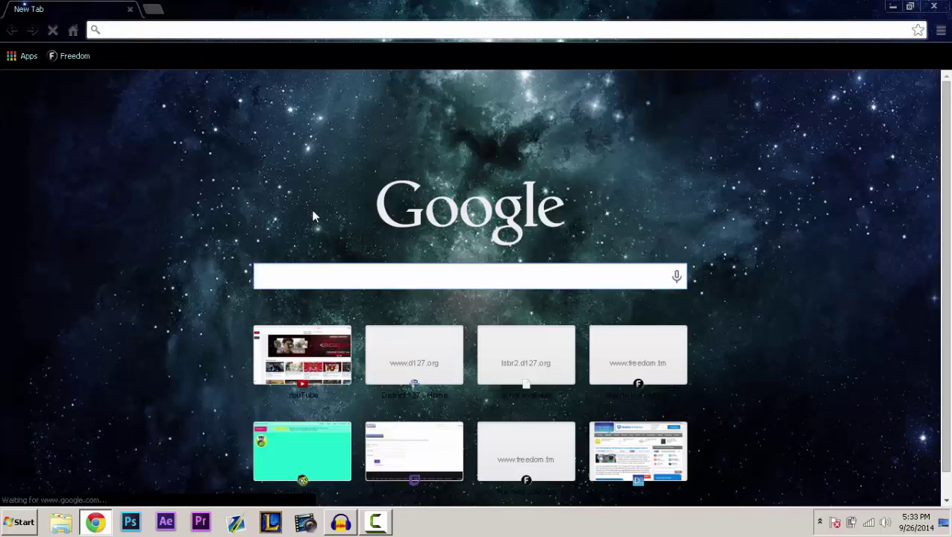
type("ms p")
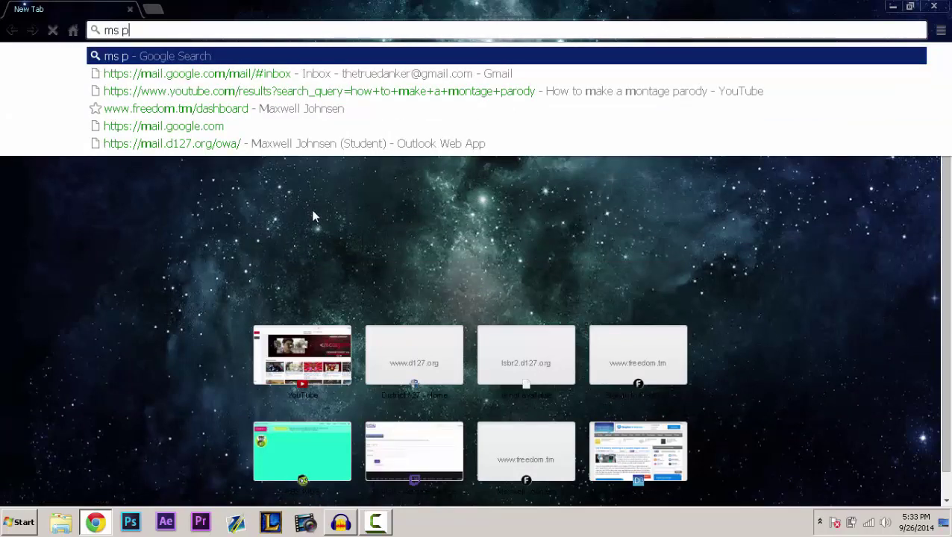
type("aint")
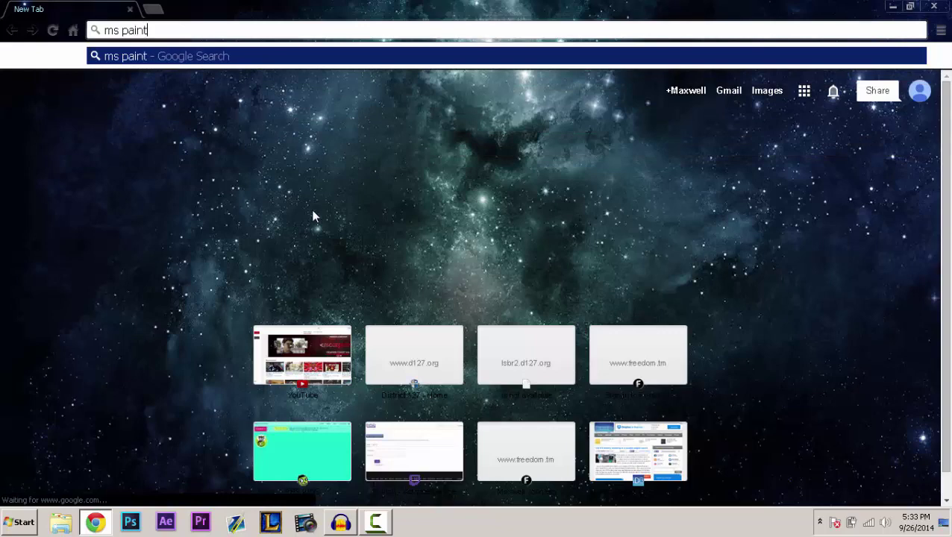
key("Return")
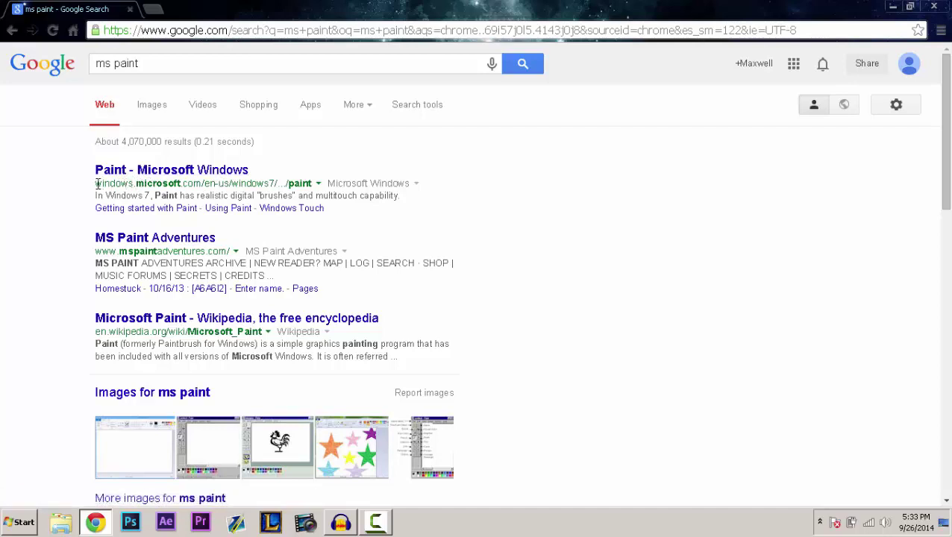
left_click_drag(100, 183, 244, 196)
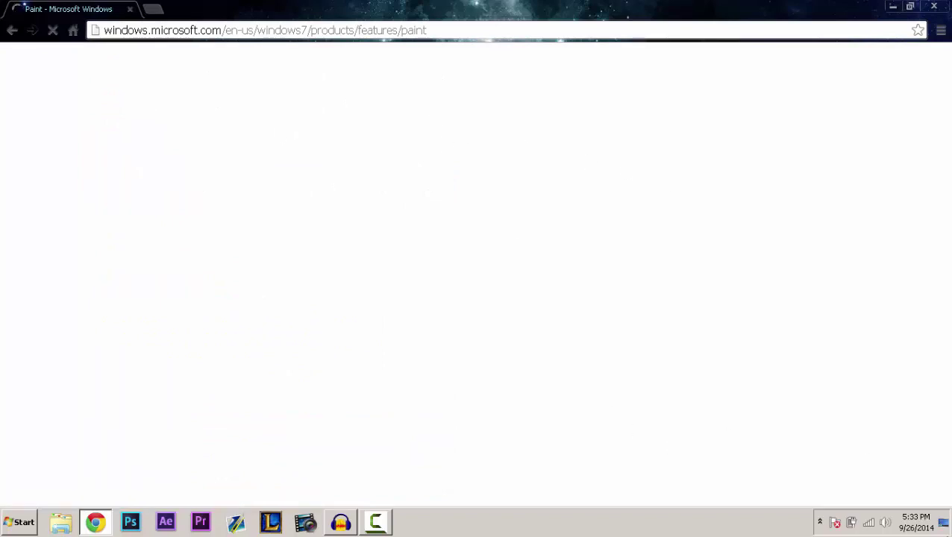
left_click(945, 522)
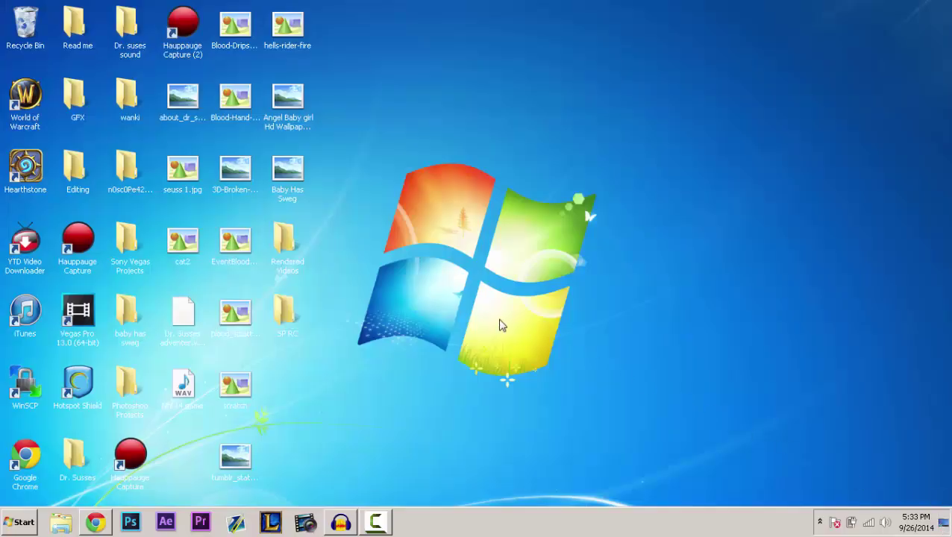
left_click_drag(497, 316, 326, 189)
left_click(105, 526)
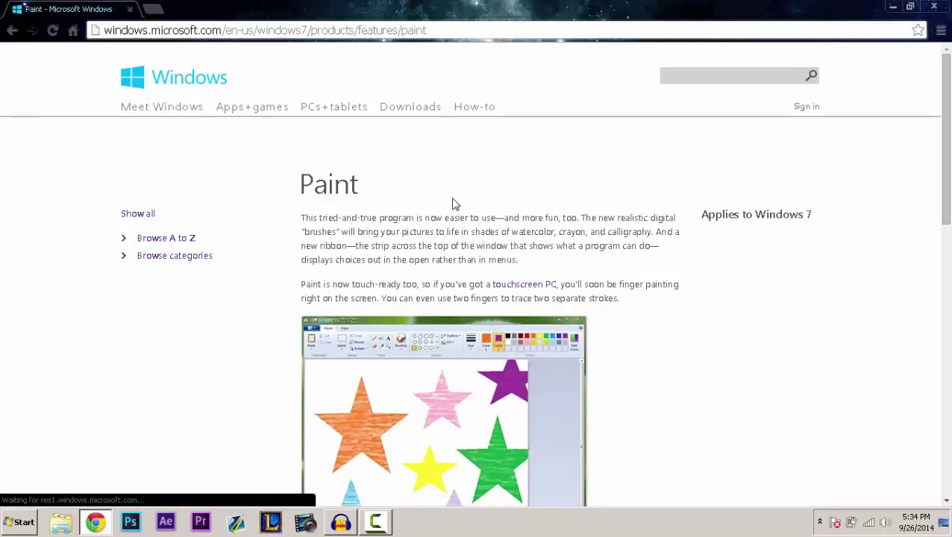
- Look through Microsoft's Paint page for a way to download the program
scroll(345, 213, "down", 1)
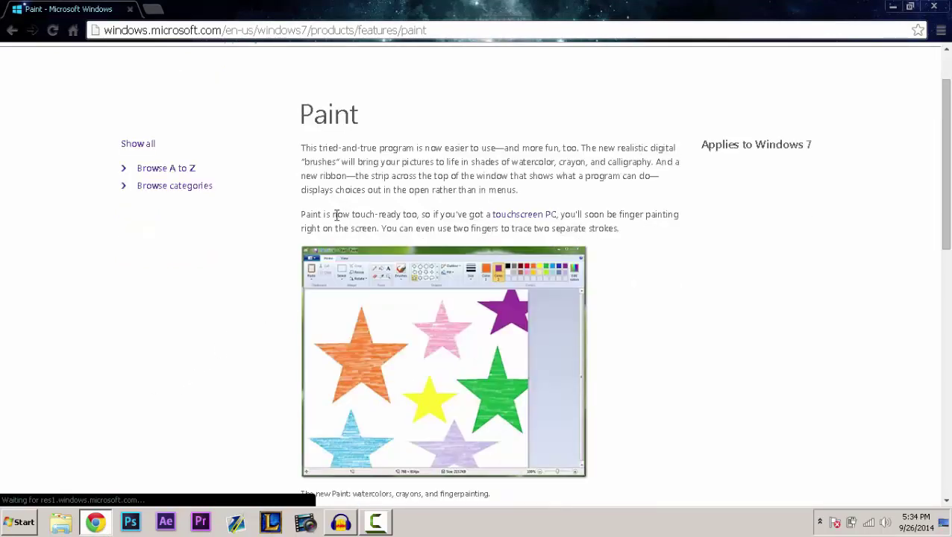
scroll(336, 217, "down", 3)
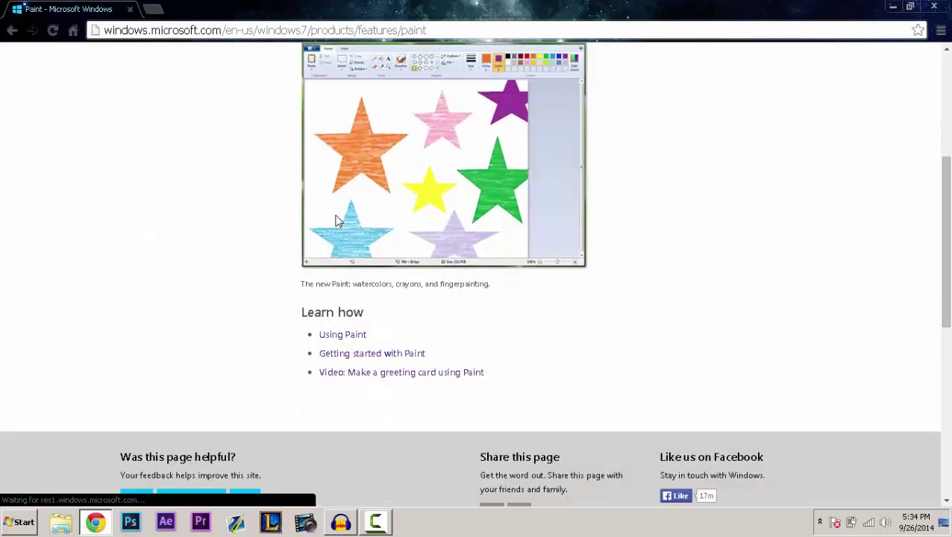
scroll(335, 218, "down", 1)
scroll(327, 315, "up", 4)
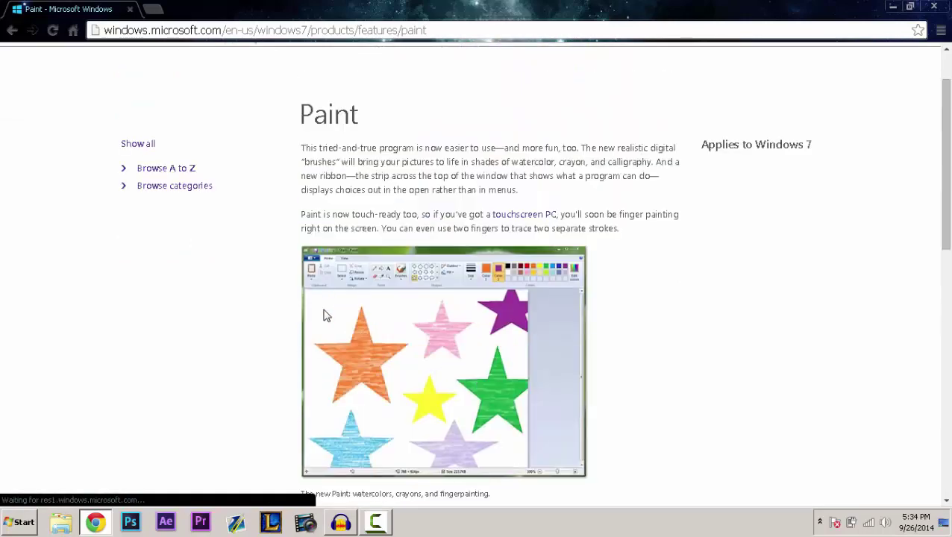
scroll(326, 315, "up", 1)
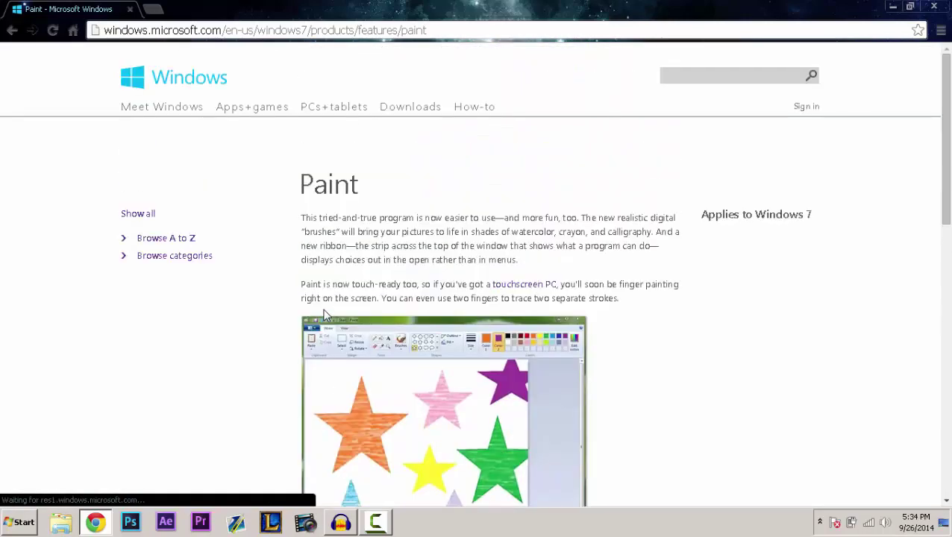
- Open the Downloads section of the Windows site and look through it for a Paint download
left_click(399, 112)
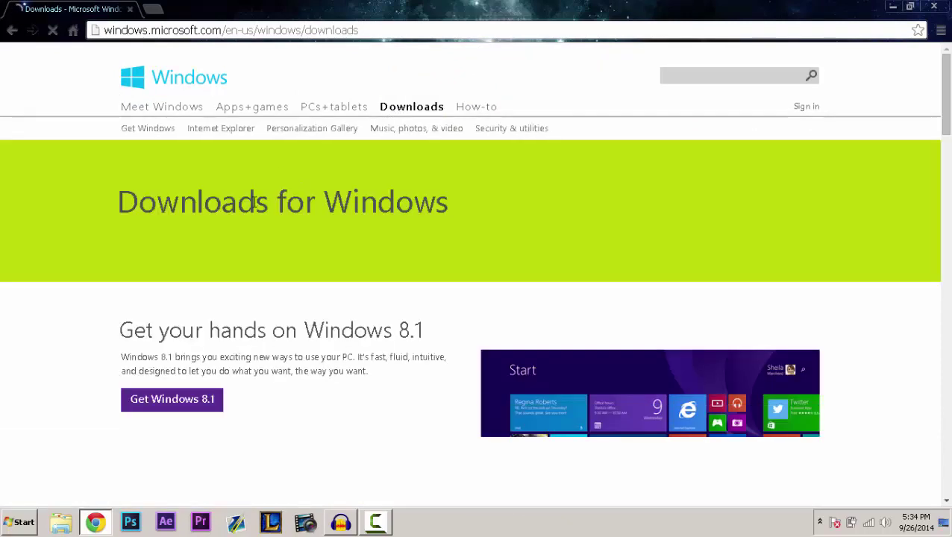
scroll(256, 201, "down", 1)
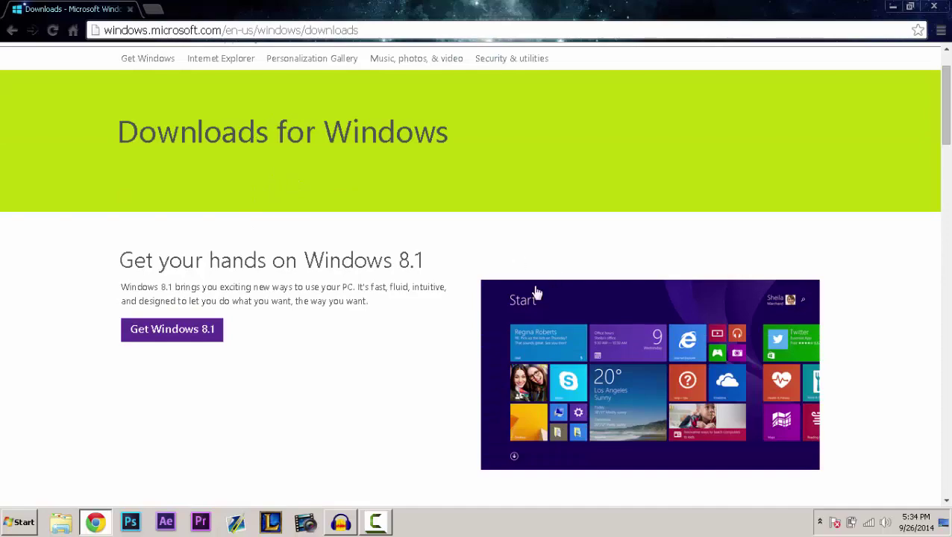
scroll(244, 298, "down", 4)
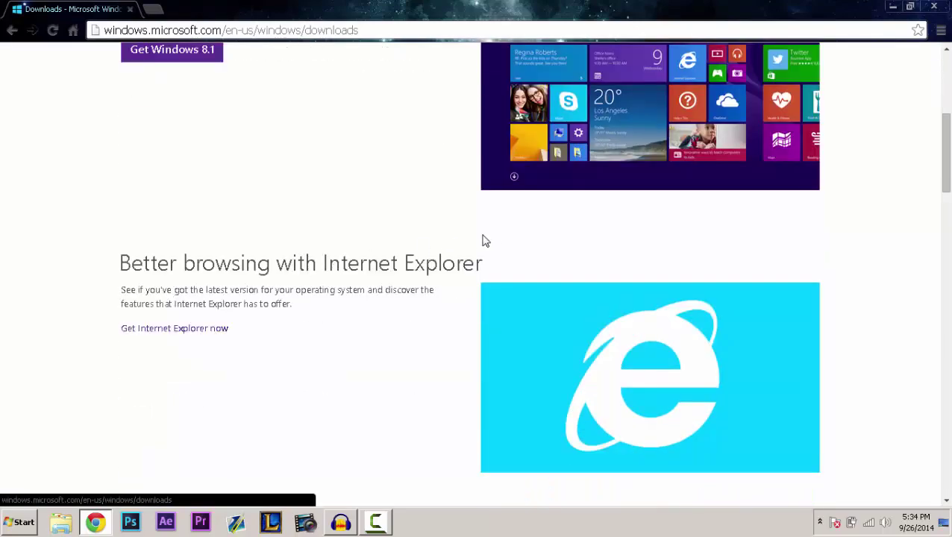
scroll(619, 381, "down", 2)
scroll(208, 361, "down", 3)
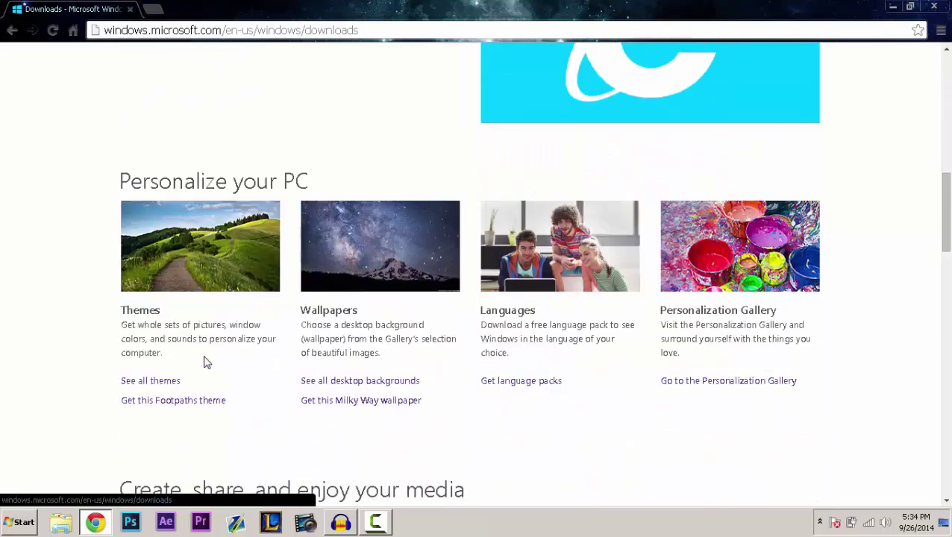
scroll(207, 363, "down", 3)
scroll(291, 364, "down", 4)
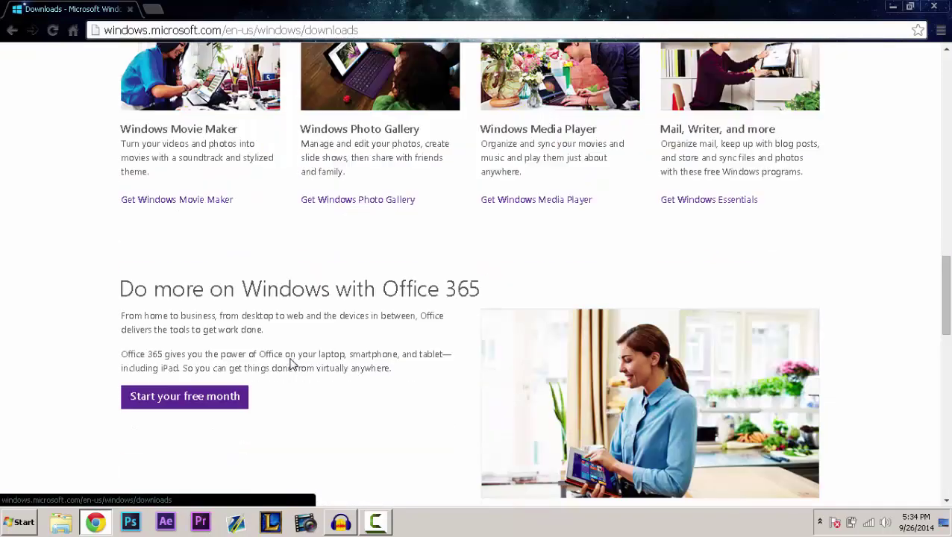
scroll(291, 363, "down", 7)
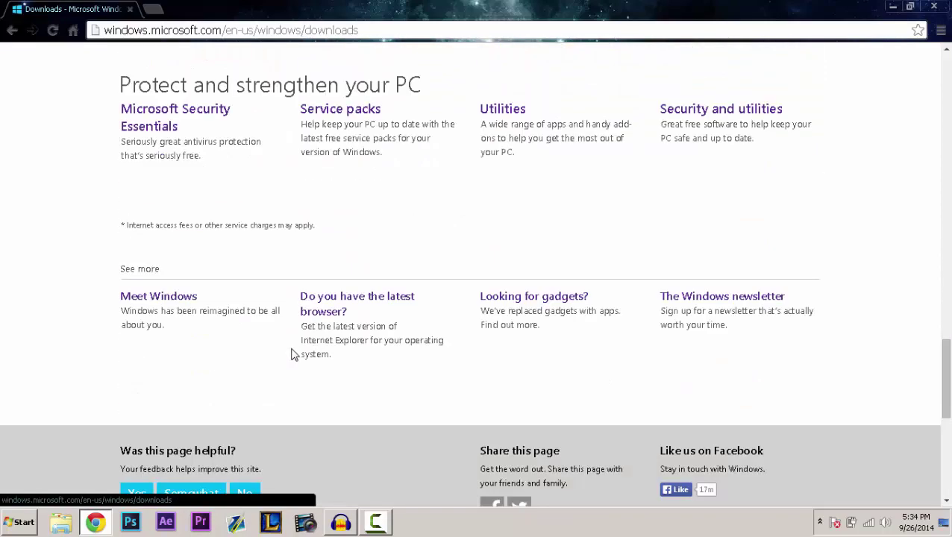
scroll(292, 352, "up", 8)
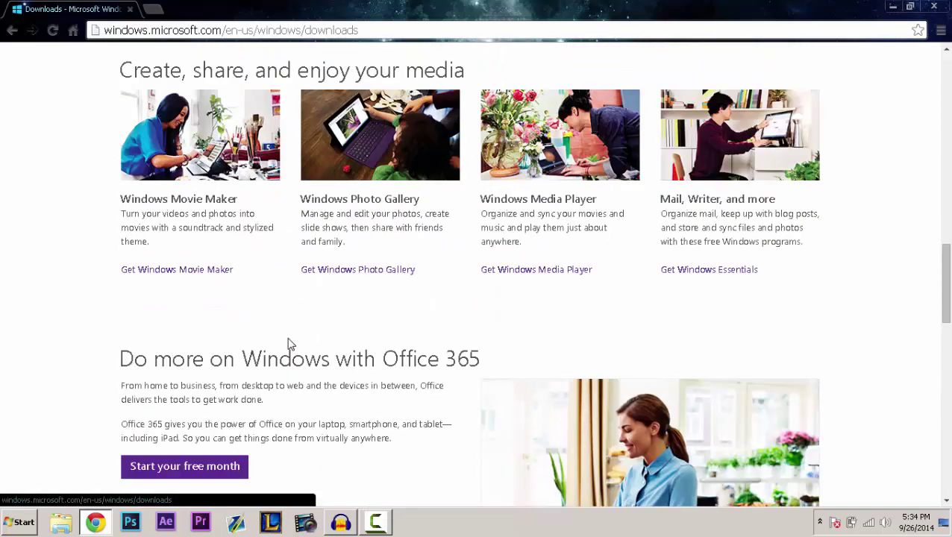
scroll(290, 345, "up", 1)
scroll(291, 344, "up", 10)
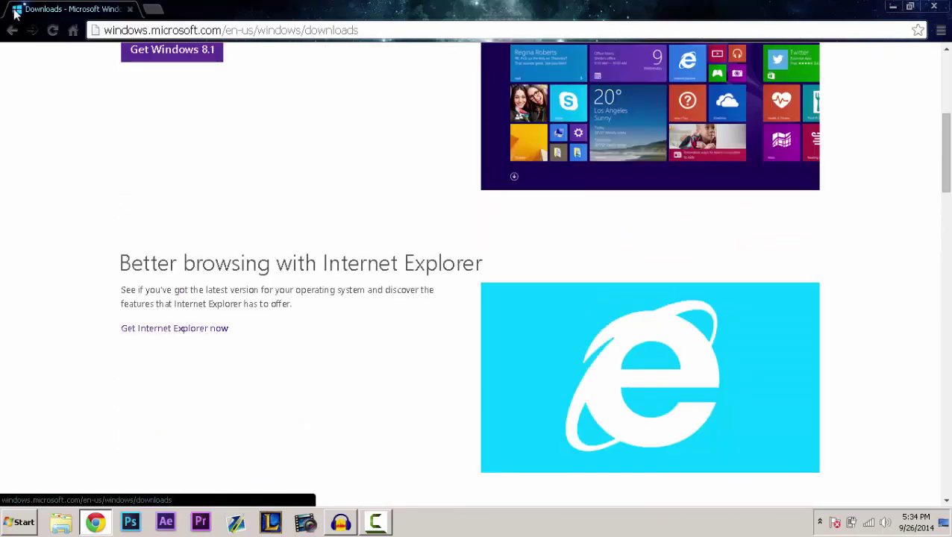
- Return to the search results, open the MS Paint Adventures site and look through its front page
left_click(12, 30)
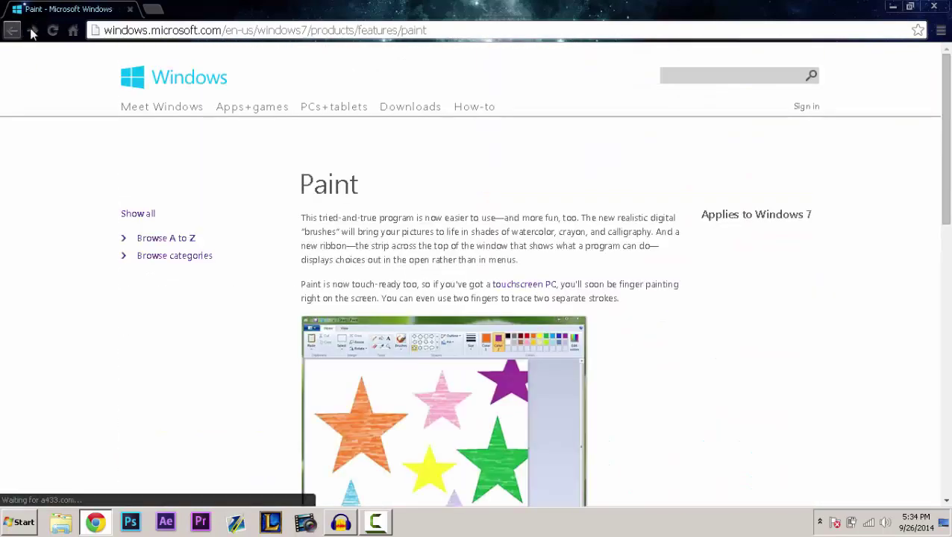
left_click(15, 30)
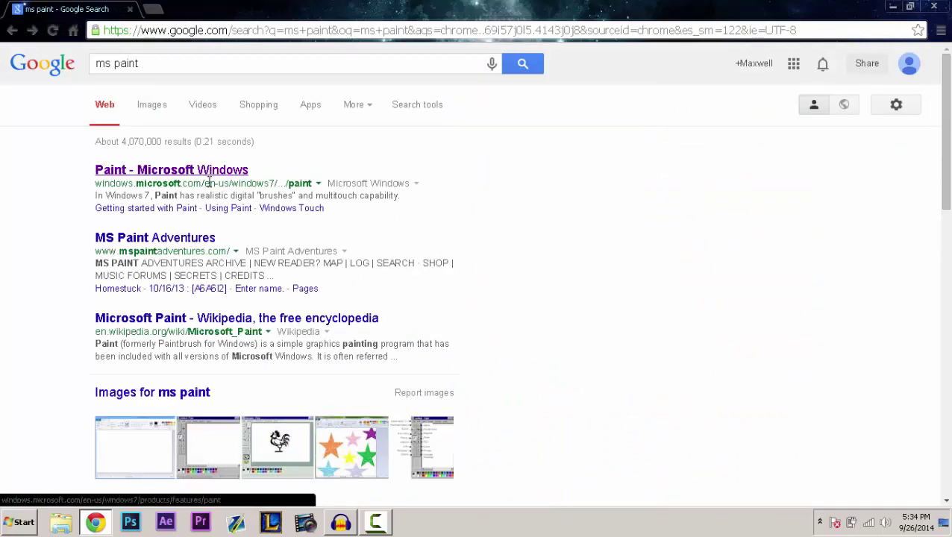
left_click(188, 238)
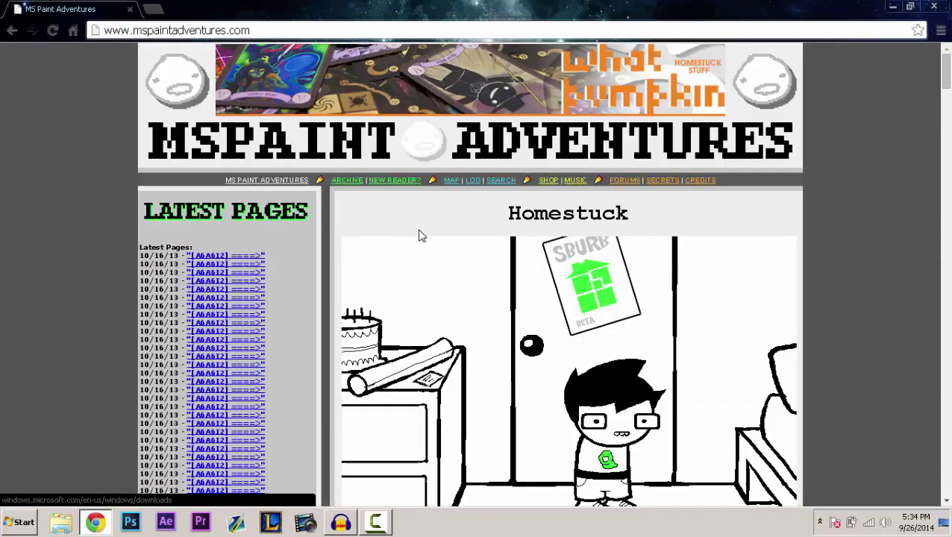
scroll(422, 250, "down", 2)
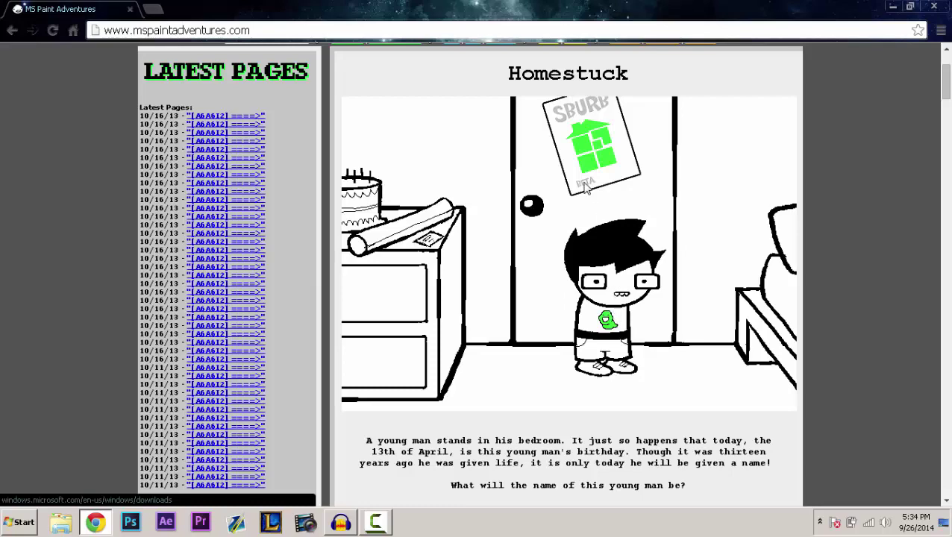
scroll(533, 294, "down", 6)
scroll(529, 287, "down", 7)
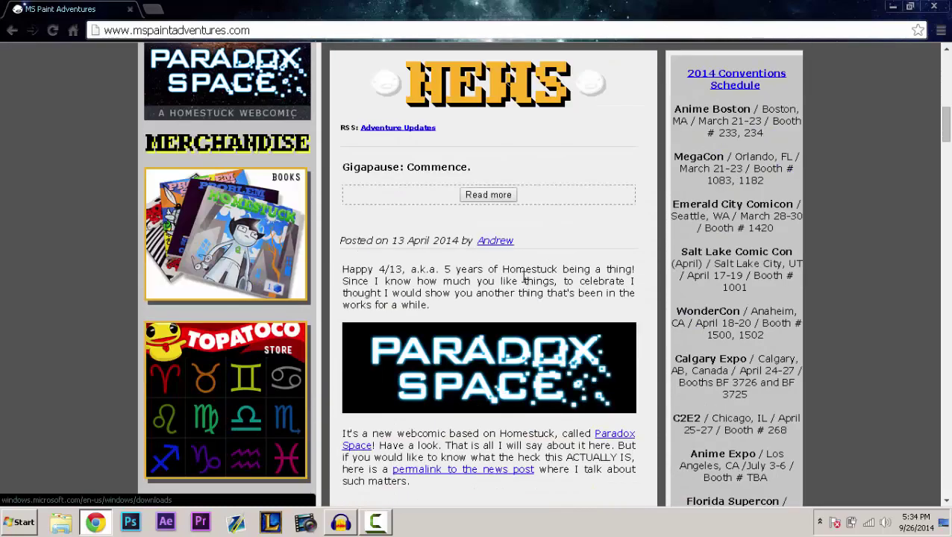
- Go back to the search results and search for "ms paint download" instead
left_click(13, 29)
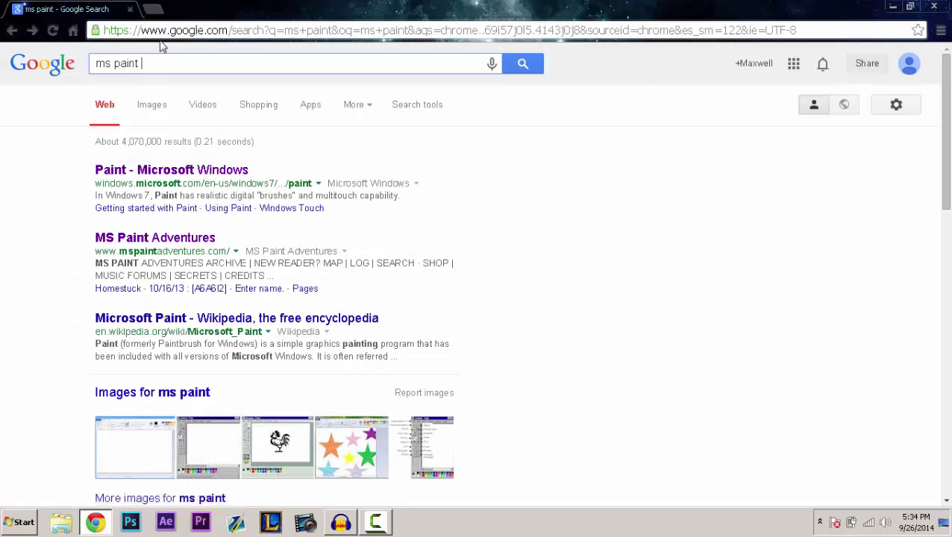
type("do")
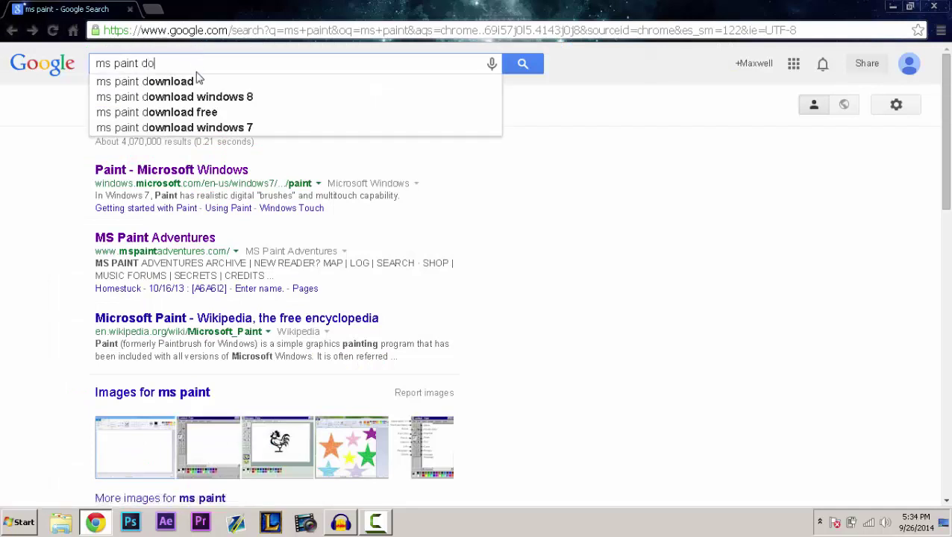
left_click(206, 83)
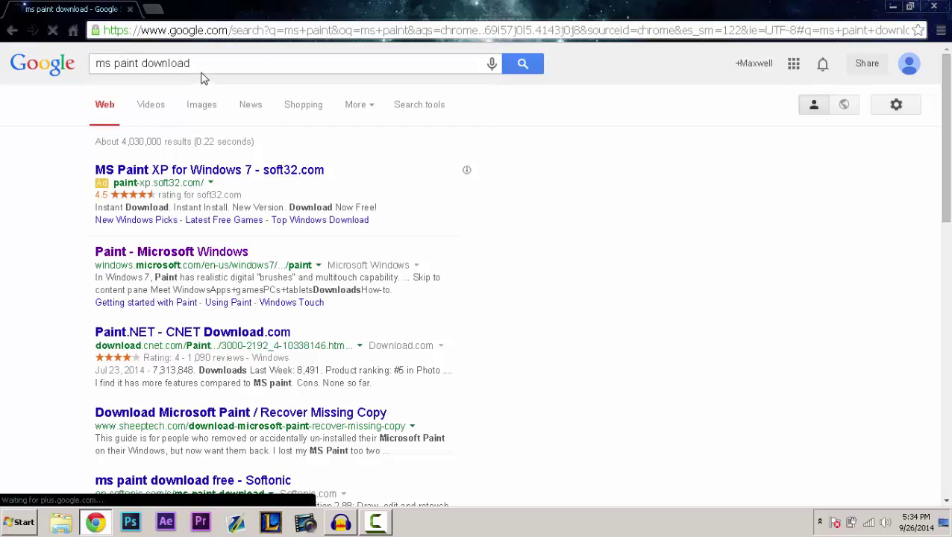
- Open the soft32.com result for MS Paint XP and download paint xp setup.exe, keeping the file despite the warning
left_click(217, 171)
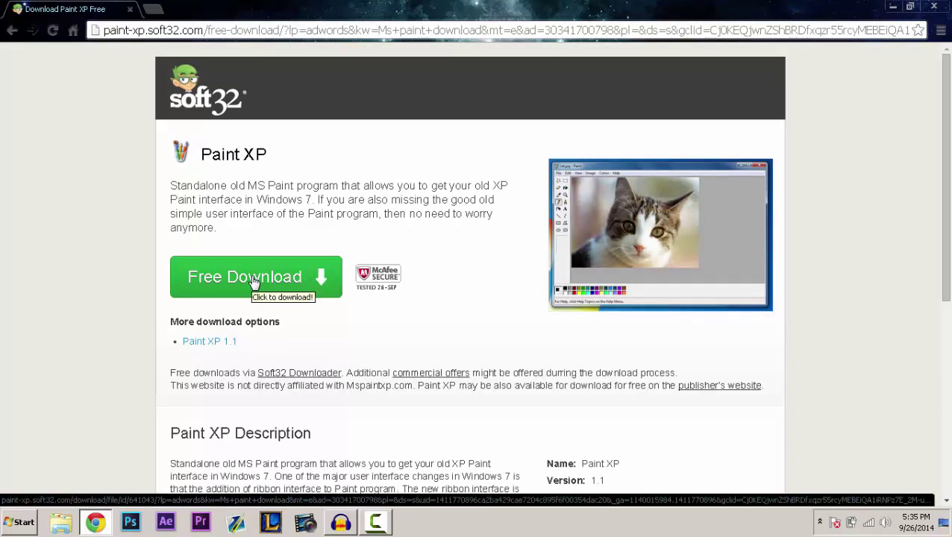
left_click(253, 276)
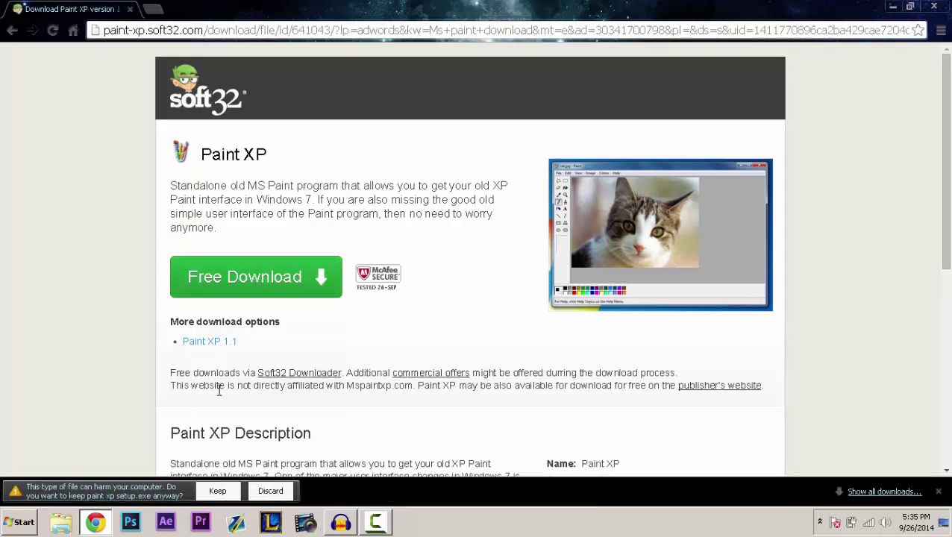
left_click(218, 492)
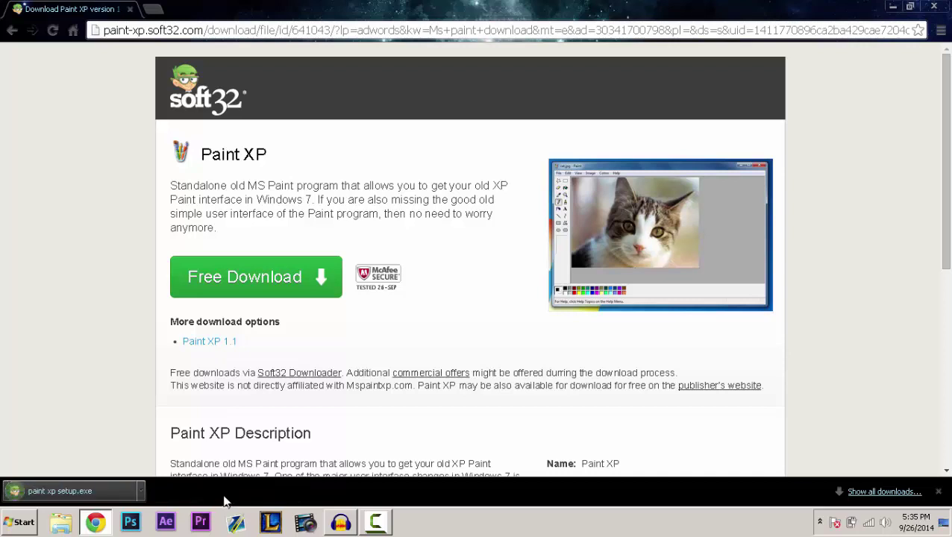
- Run paint xp setup.exe over the cleared desktop and advance the installer to the end of the Search Protect terms
left_click(106, 492)
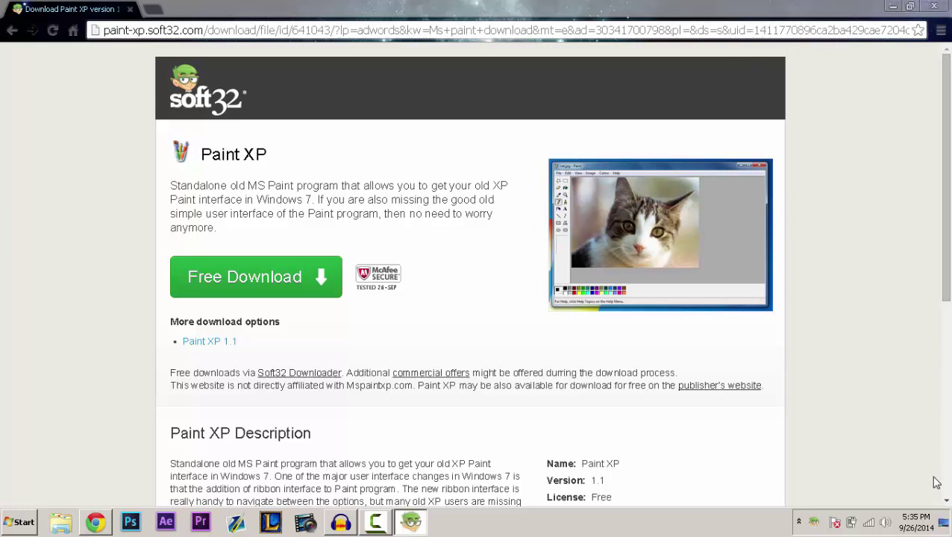
left_click(944, 522)
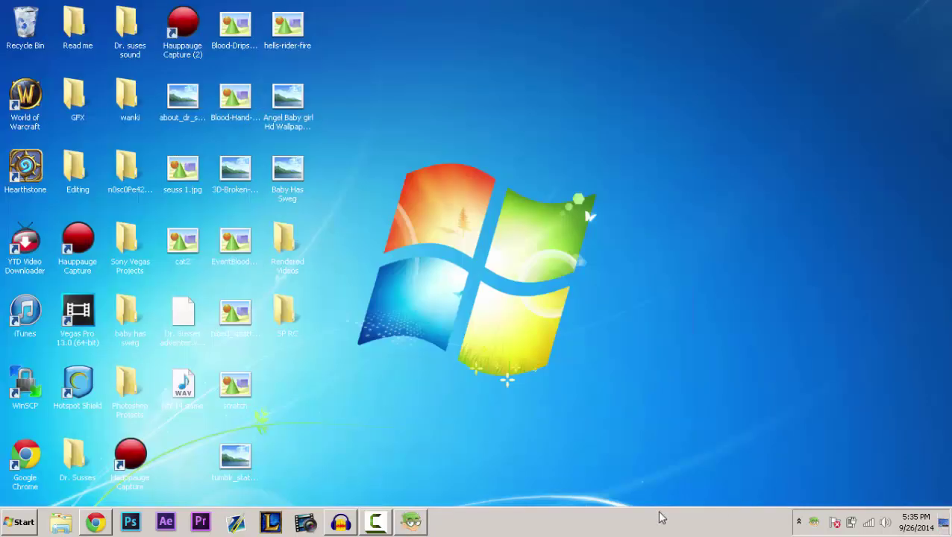
left_click(412, 522)
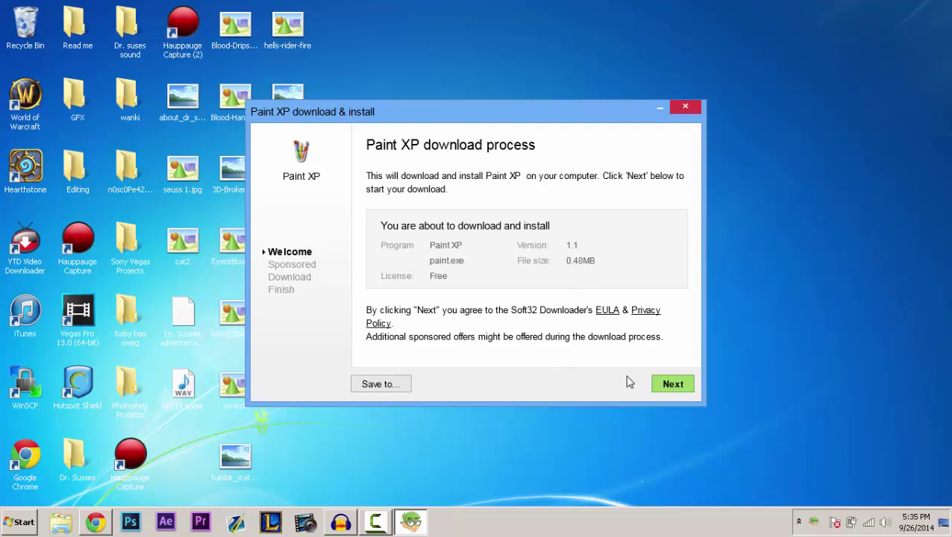
left_click(679, 388)
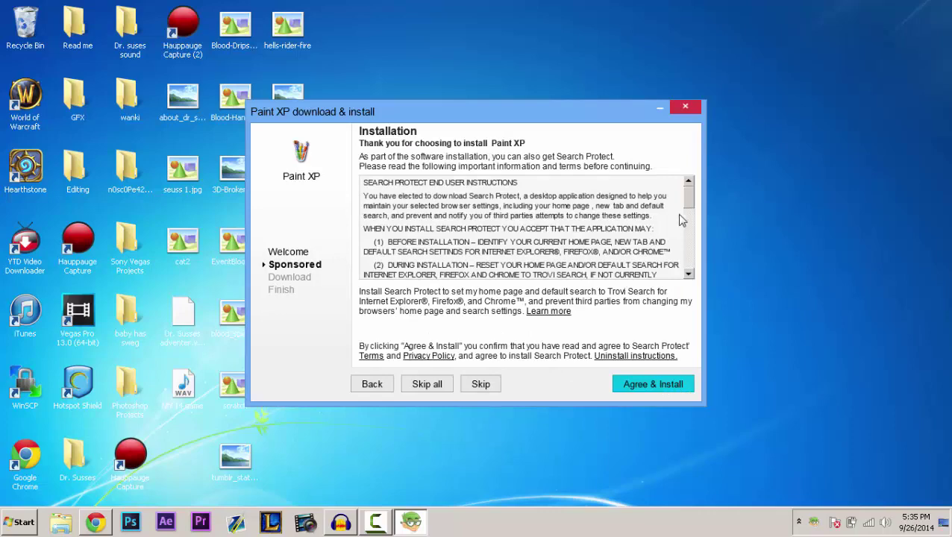
left_click_drag(692, 201, 704, 271)
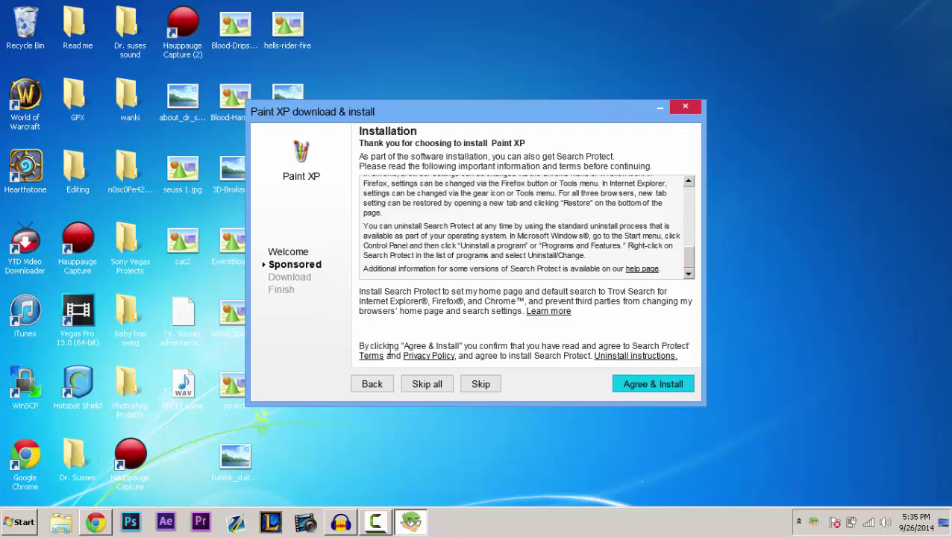
- Skip the Search Protect offer and decline the MossNet and PC Speed Up offers in the Paint XP installer
left_click(480, 386)
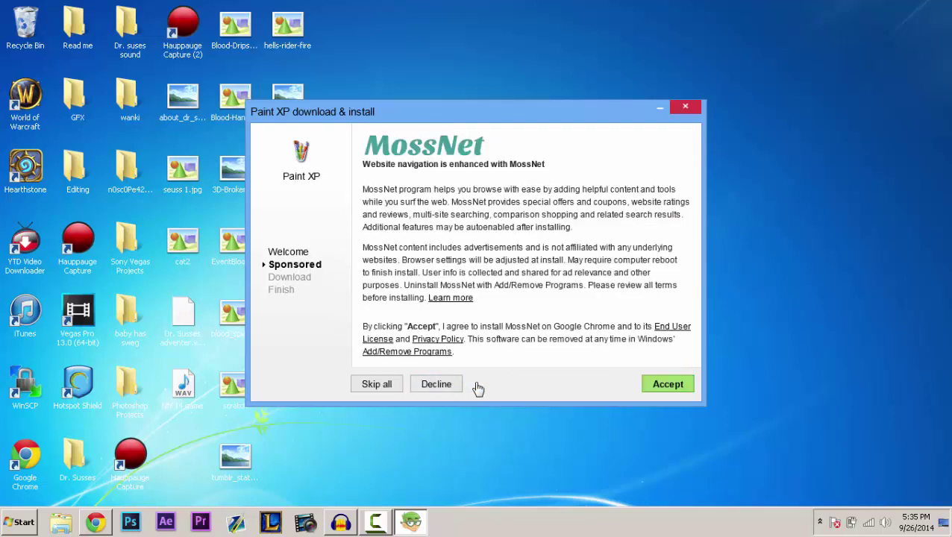
left_click(436, 384)
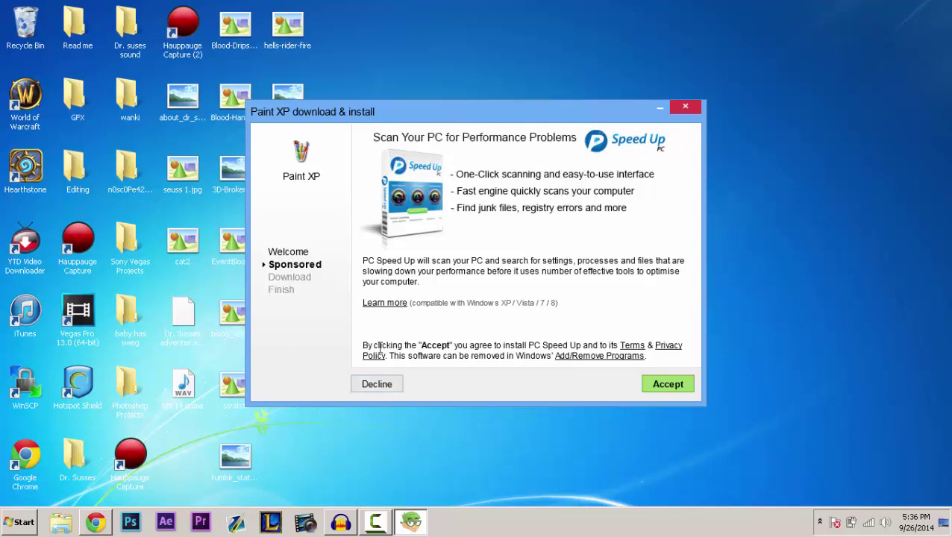
left_click(379, 385)
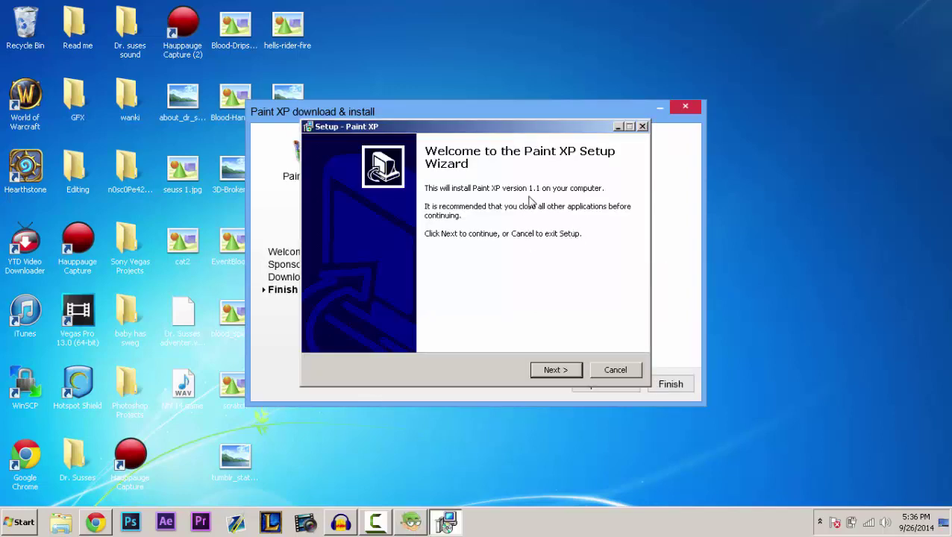
- Install Paint XP with the default folders and a desktop icon, launch it on completion and finish the download assistant
left_click(550, 371)
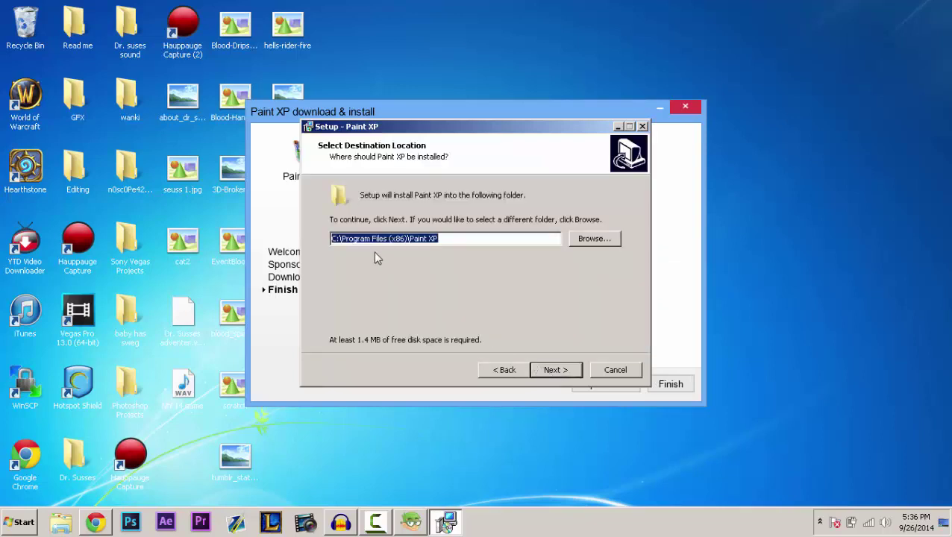
left_click(558, 371)
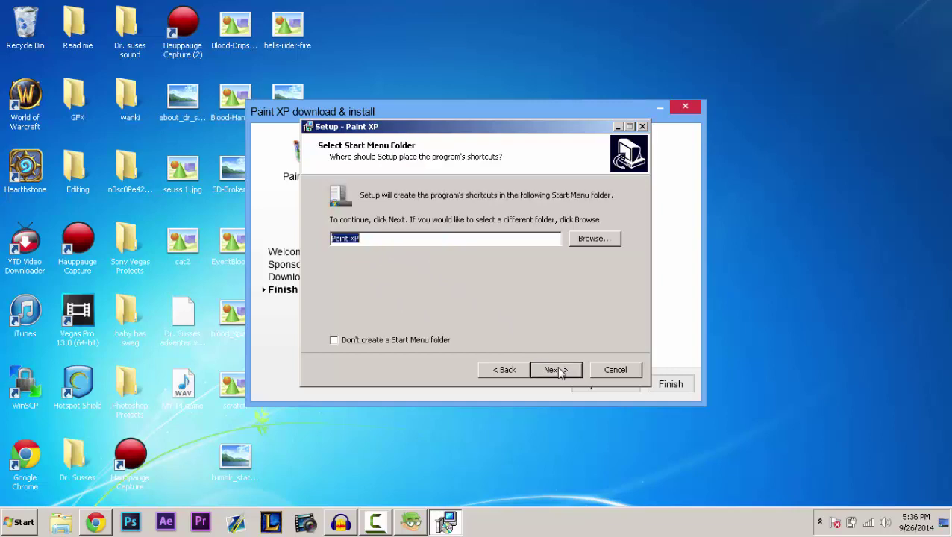
left_click(558, 371)
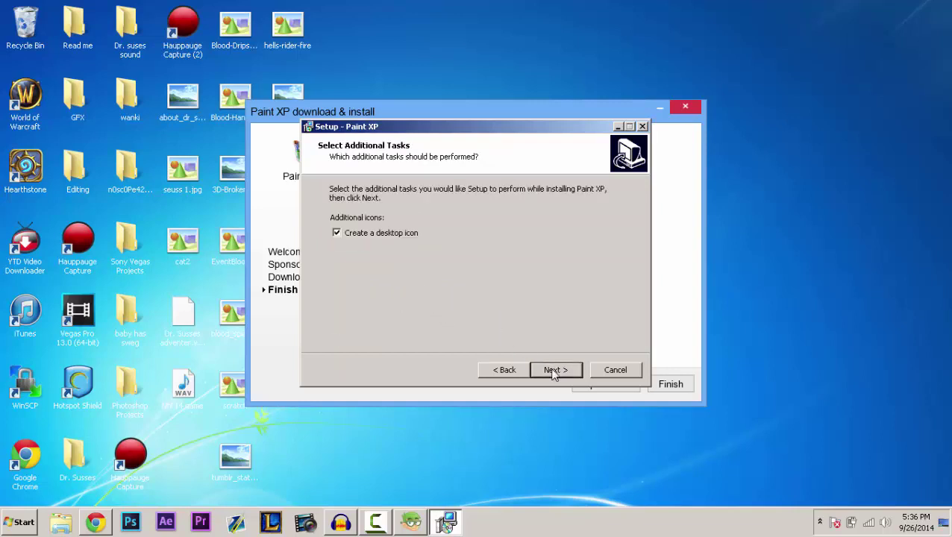
left_click(554, 371)
left_click(554, 371)
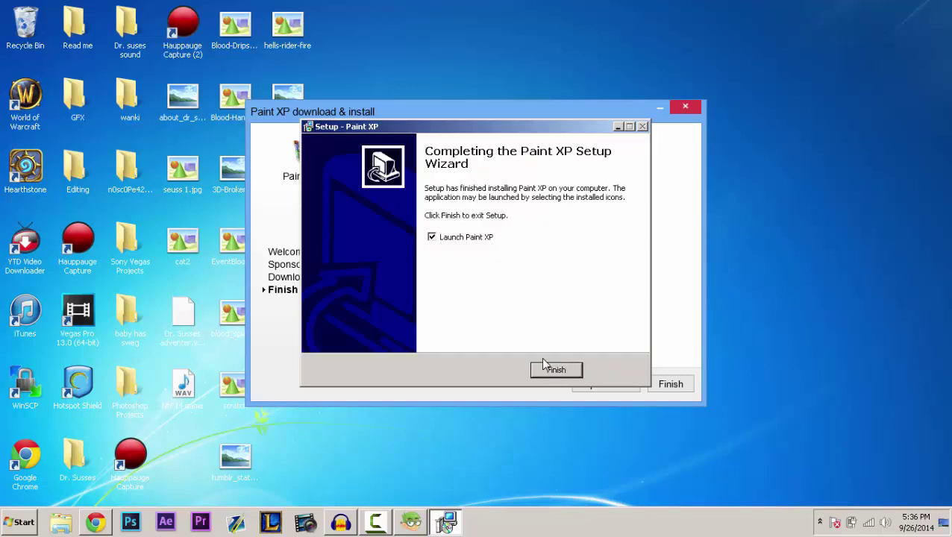
left_click(549, 370)
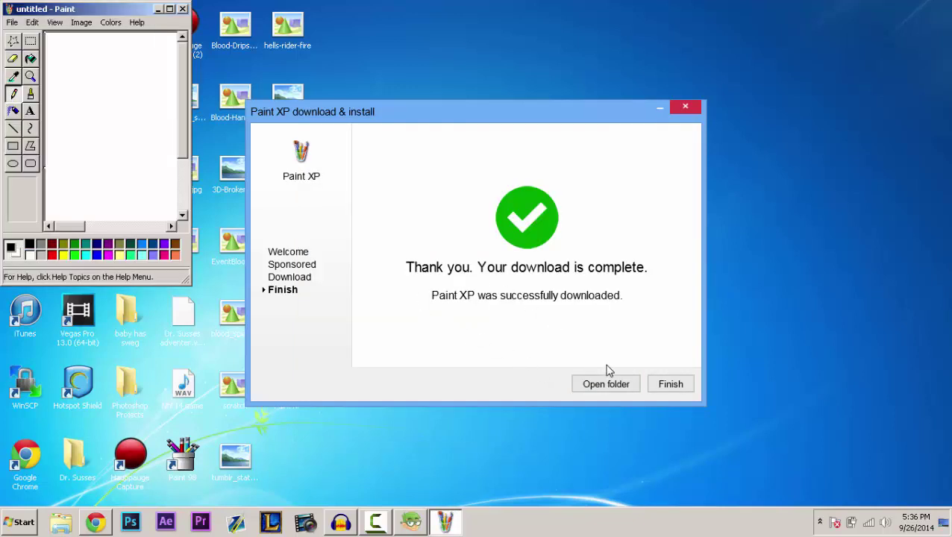
left_click(671, 386)
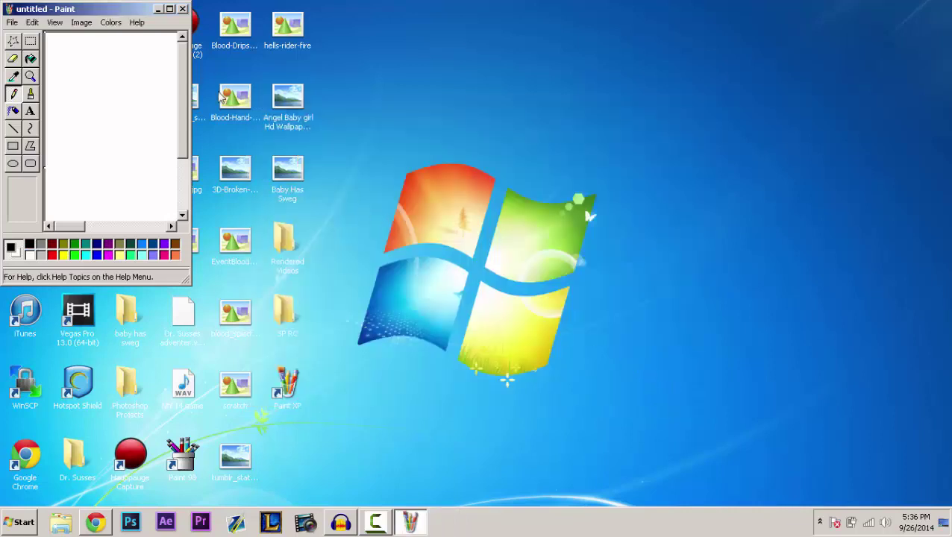
- Maximize the Paint window and enlarge the canvas from its lower-right corner
left_click(169, 9)
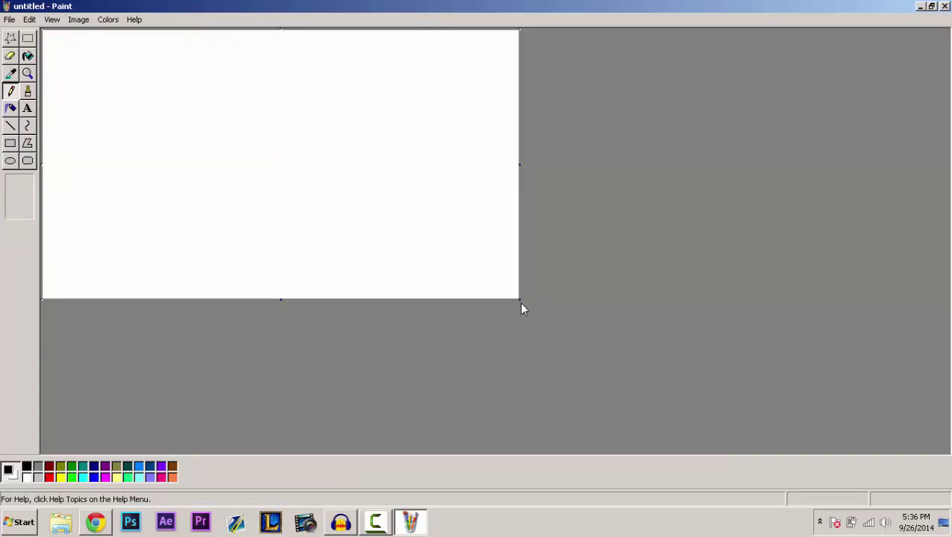
left_click_drag(520, 300, 635, 364)
- Make a freehand test scribble with the Pencil and start a new picture without saving it
mouse_move(134, 121)
left_mouse_down()
mouse_move(268, 108)
mouse_move(179, 123)
mouse_move(266, 125)
left_mouse_up()
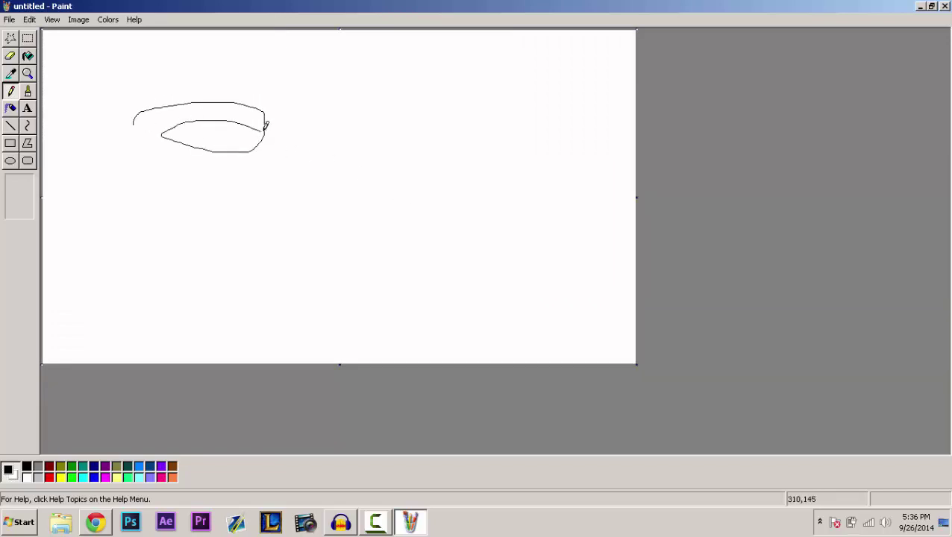
left_click(9, 20)
left_click(20, 34)
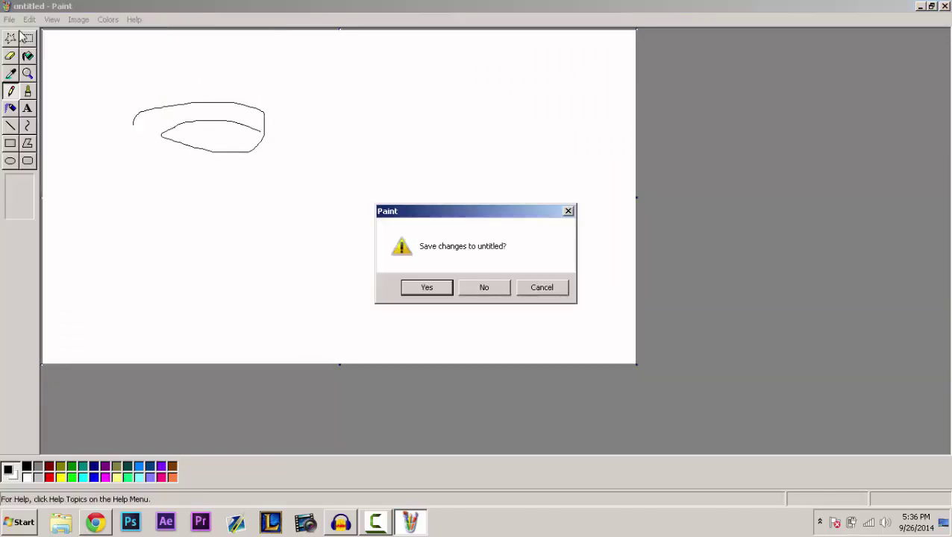
left_click(482, 289)
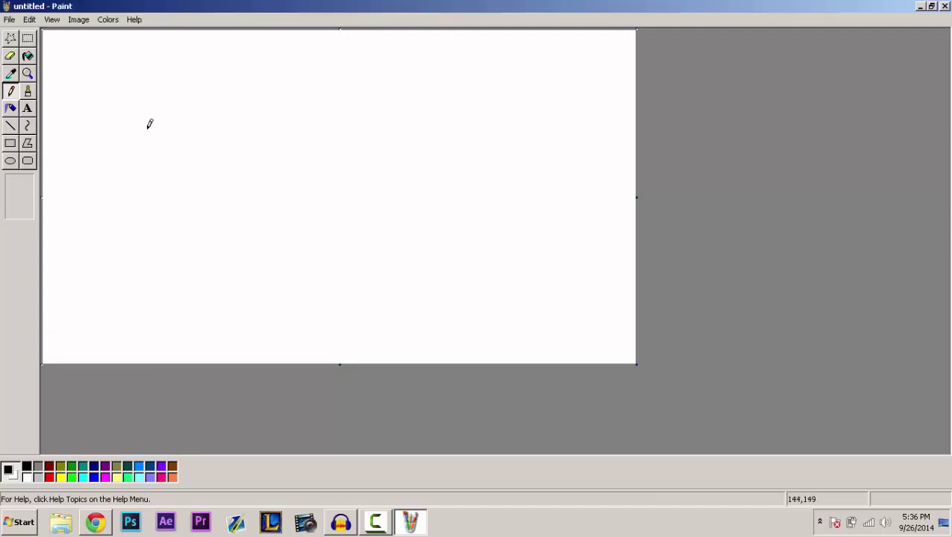
- Write a large "SP" with the Pencil and spray across it with the smallest and the largest Airbrush sizes
mouse_move(253, 118)
left_mouse_down()
mouse_move(206, 112)
mouse_move(261, 170)
mouse_move(209, 214)
left_mouse_up()
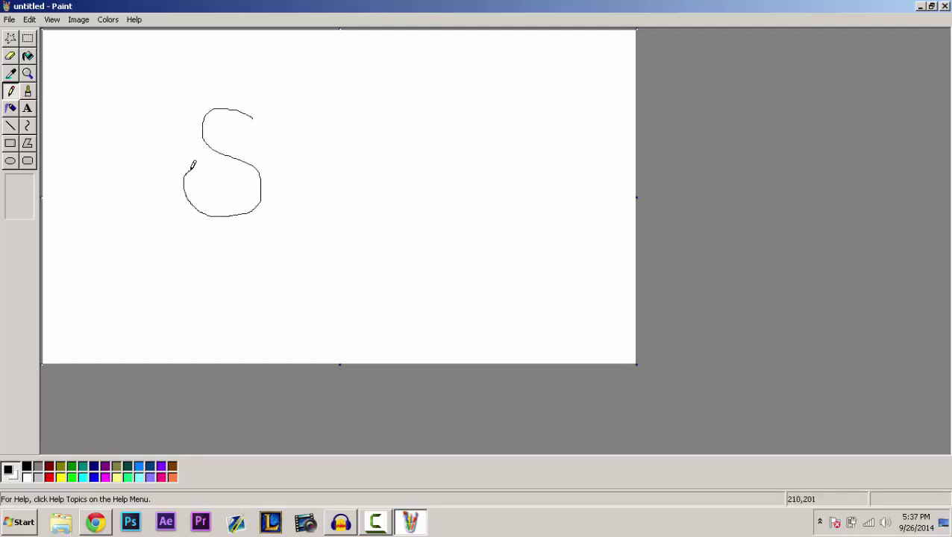
mouse_move(286, 221)
left_mouse_down()
mouse_move(293, 120)
mouse_move(365, 115)
mouse_move(341, 147)
mouse_move(289, 145)
left_mouse_up()
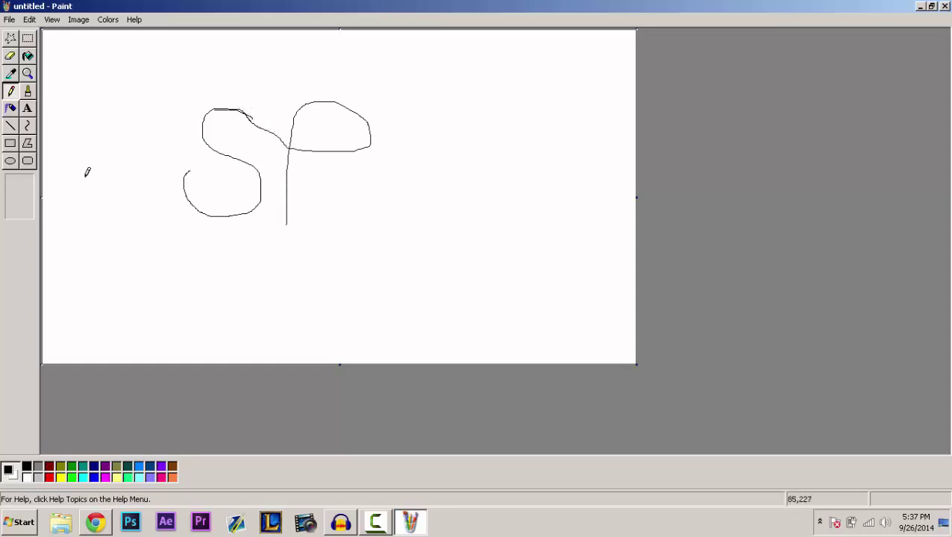
left_click(10, 109)
mouse_move(186, 116)
left_mouse_down()
mouse_move(289, 172)
mouse_move(477, 108)
mouse_move(591, 142)
left_mouse_up()
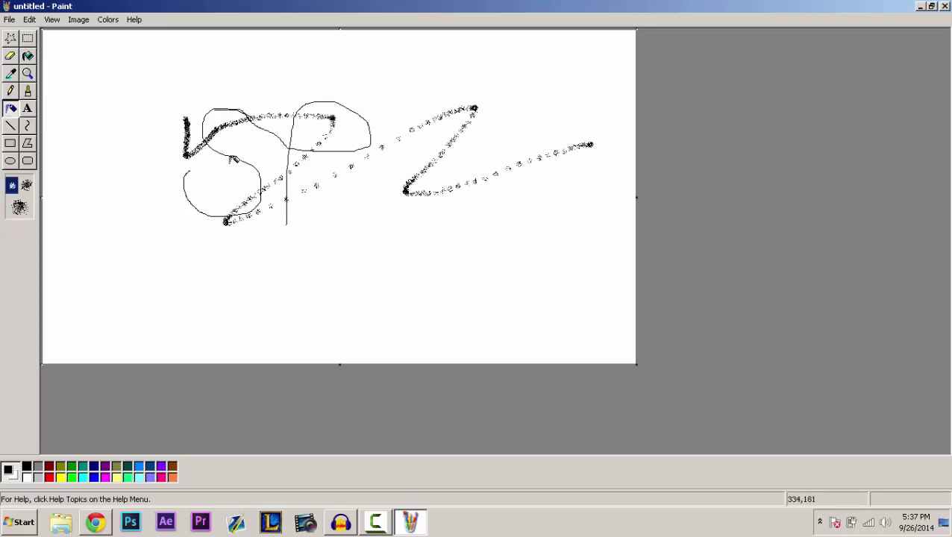
left_click(19, 208)
mouse_move(82, 172)
left_mouse_down()
mouse_move(246, 142)
mouse_move(477, 161)
mouse_move(498, 231)
mouse_move(174, 109)
mouse_move(362, 164)
mouse_move(75, 194)
left_mouse_up()
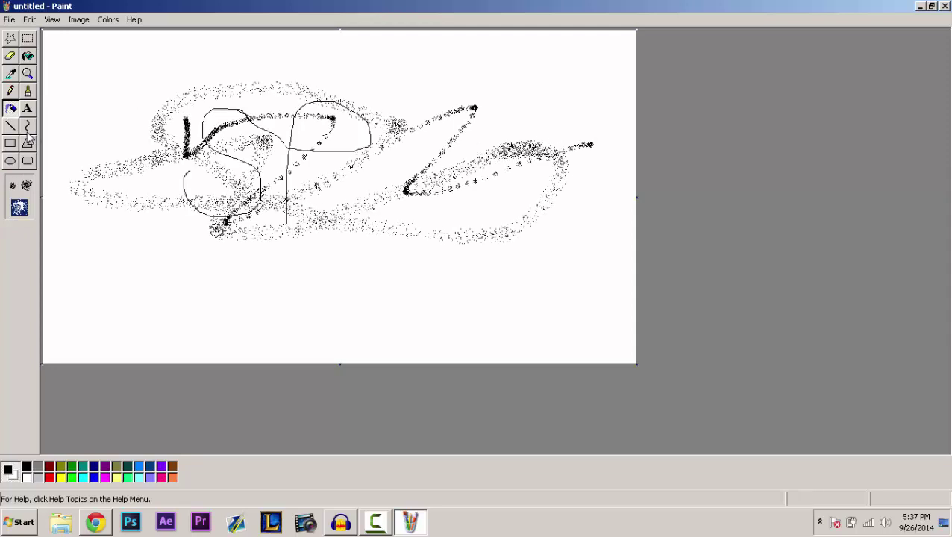
- Paint long, thick black zigzag strokes across the drawing with the Brush
left_click(29, 92)
mouse_move(186, 97)
left_mouse_down()
mouse_move(175, 120)
mouse_move(42, 196)
mouse_move(89, 267)
mouse_move(321, 299)
mouse_move(464, 99)
mouse_move(403, 183)
mouse_move(461, 254)
left_mouse_up()
left_click_drag(409, 293, 140, 194)
left_click(75, 144)
- Place a text box over most of the canvas with the Text tool, choosing a font size of 420
left_click(28, 108)
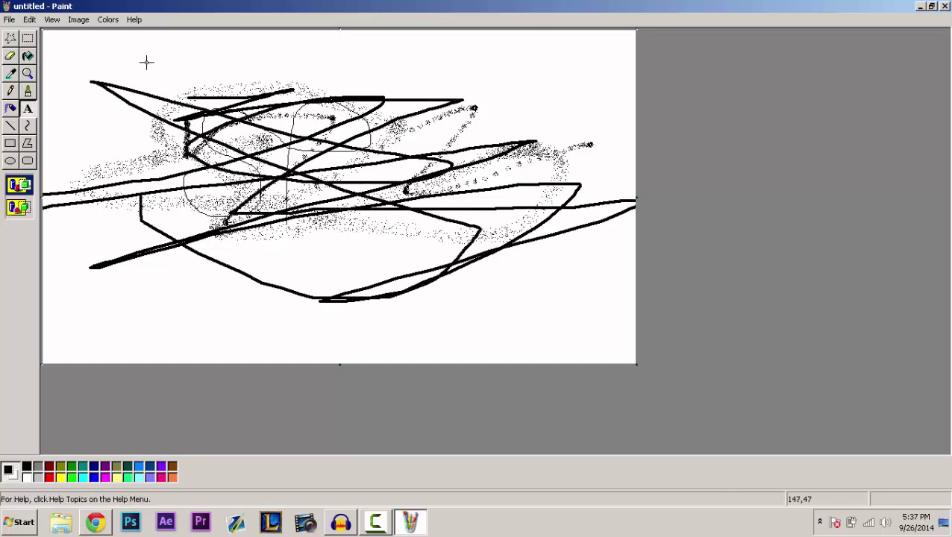
left_click(146, 62)
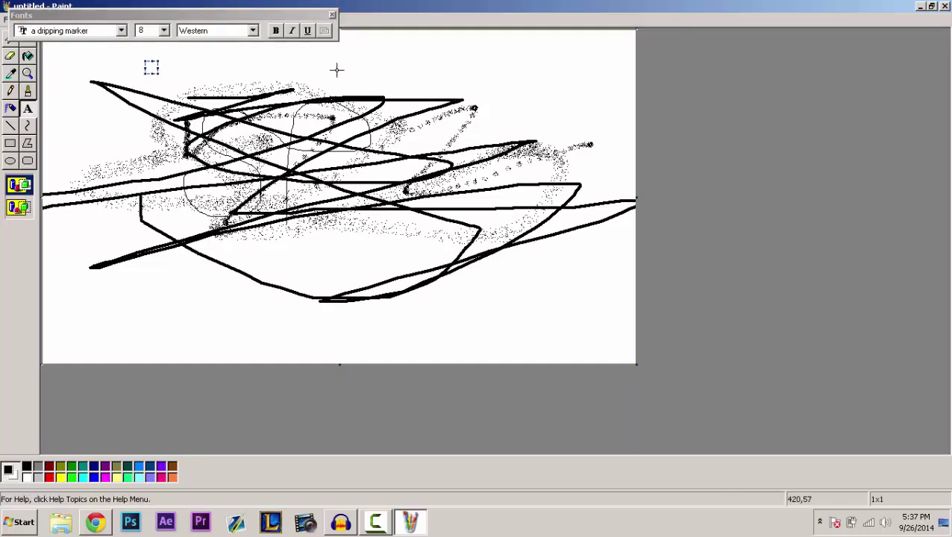
left_click(163, 31)
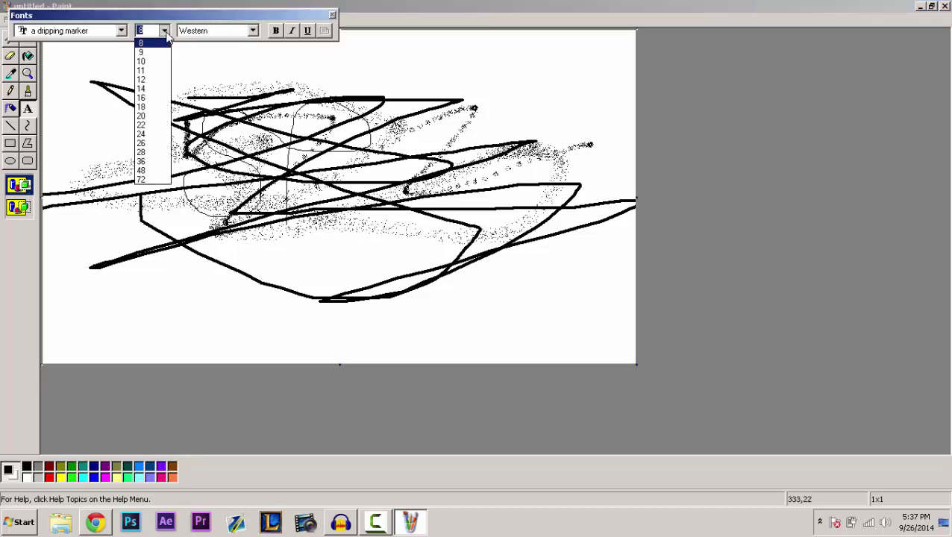
left_click(149, 173)
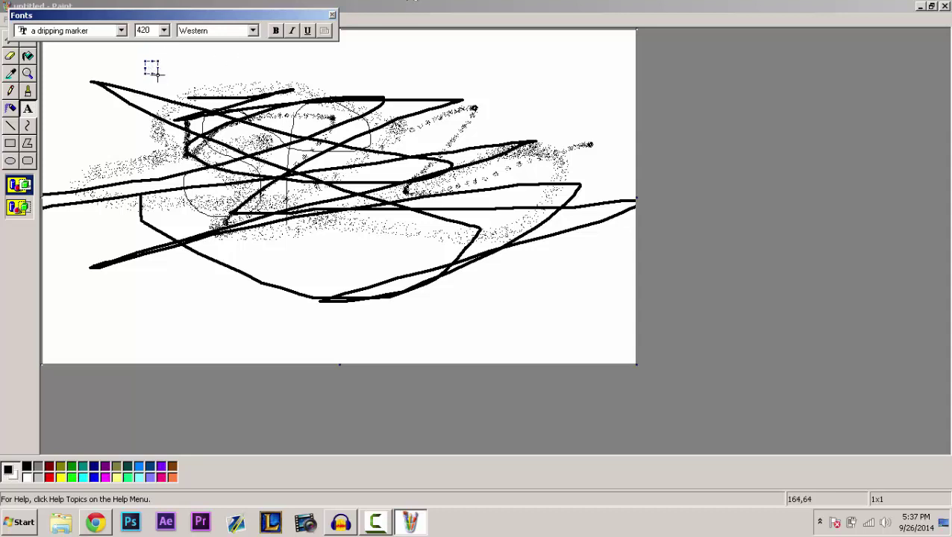
left_click(158, 76)
left_click(159, 56)
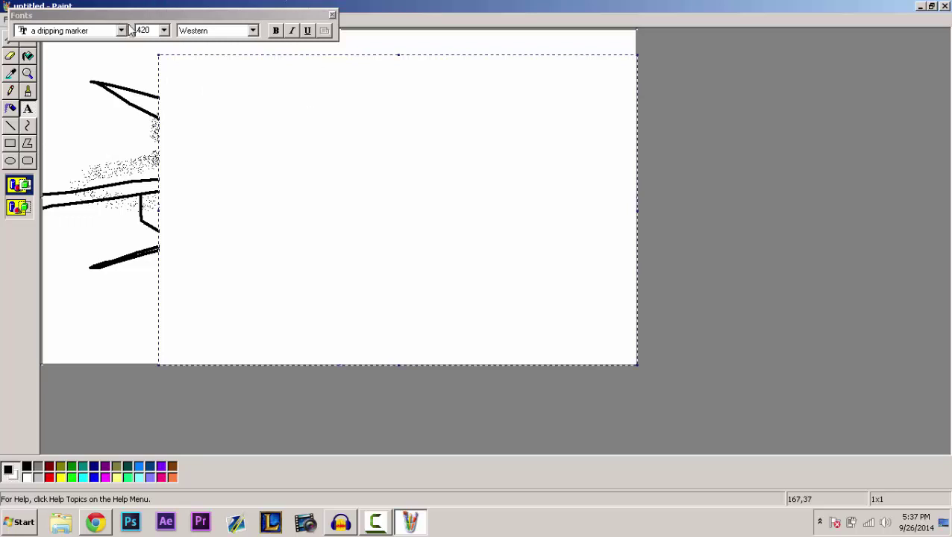
- Set the font size to 72, enter "420 Blazin" in the text box and close the font settings
left_click(164, 30)
left_click(153, 180)
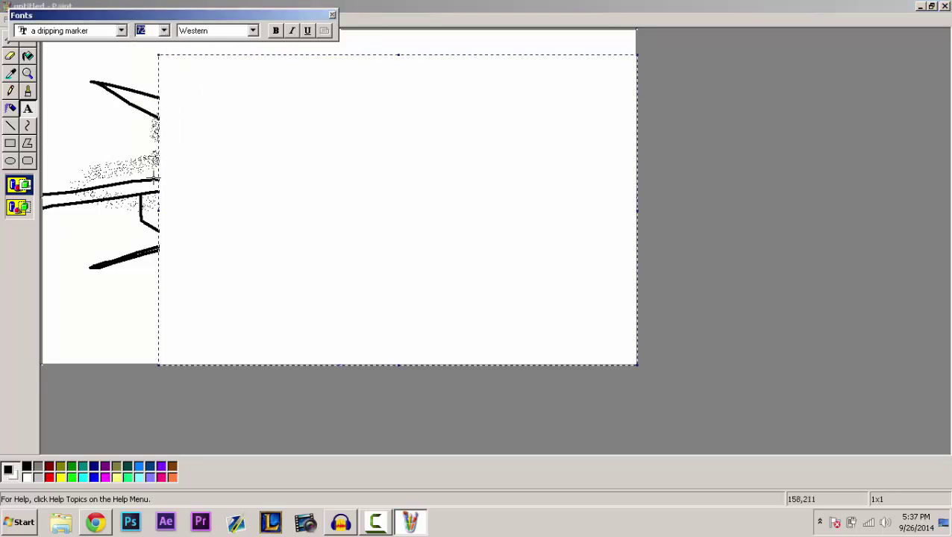
left_click(316, 123)
type("42")
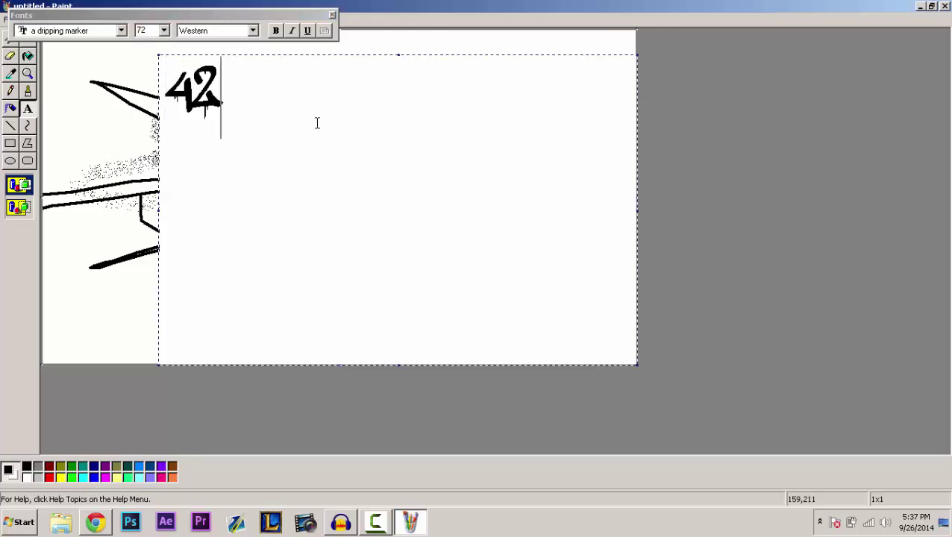
type("0 Blazin")
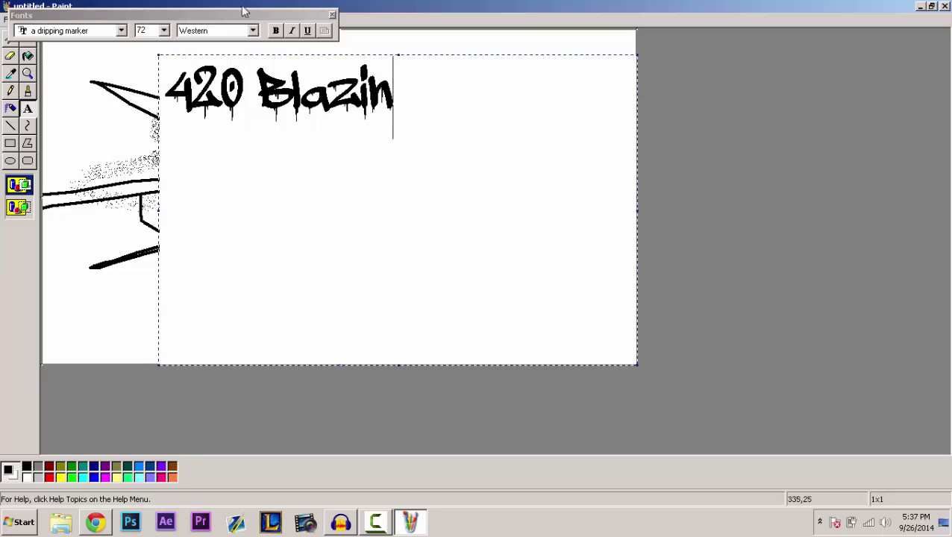
left_click(332, 15)
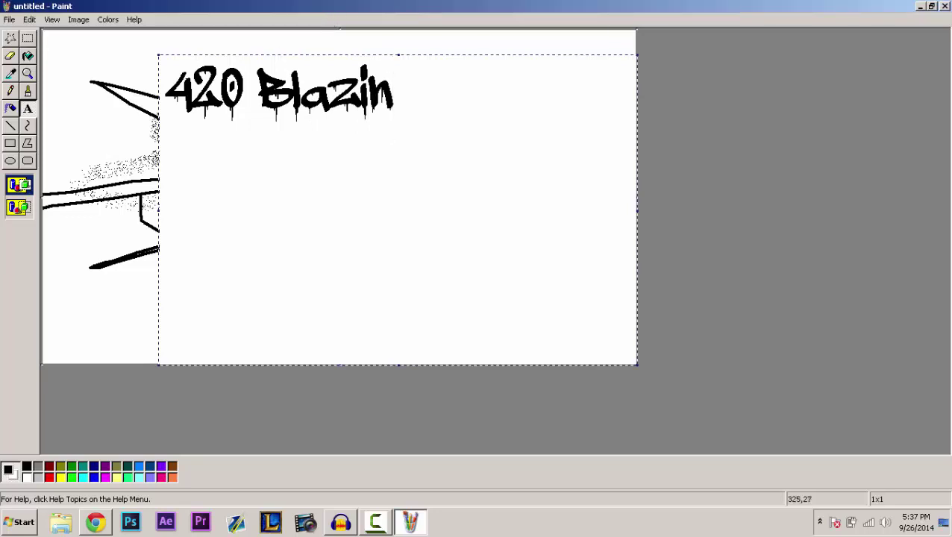
- Try to resize the "420 Blazin" text box from its corners
left_click_drag(155, 53, 295, 184)
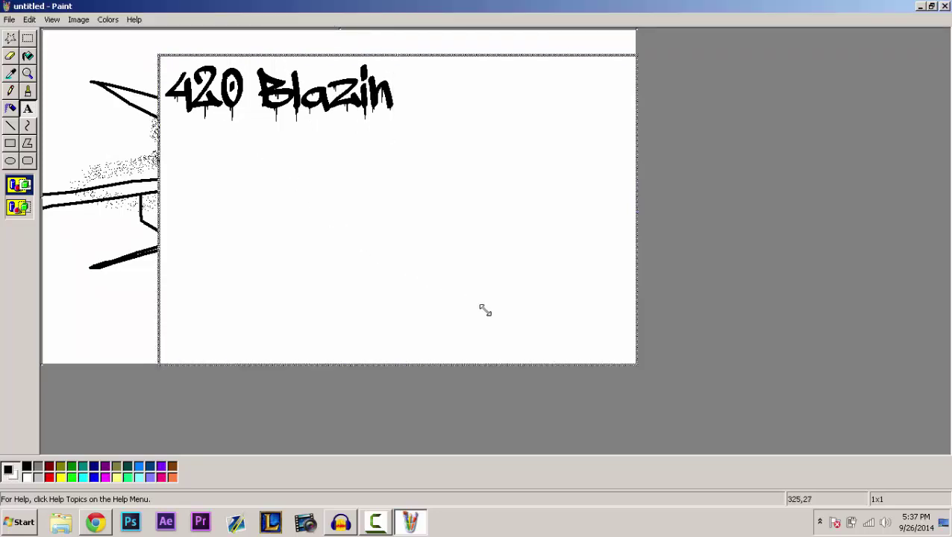
left_click_drag(484, 310, 487, 312)
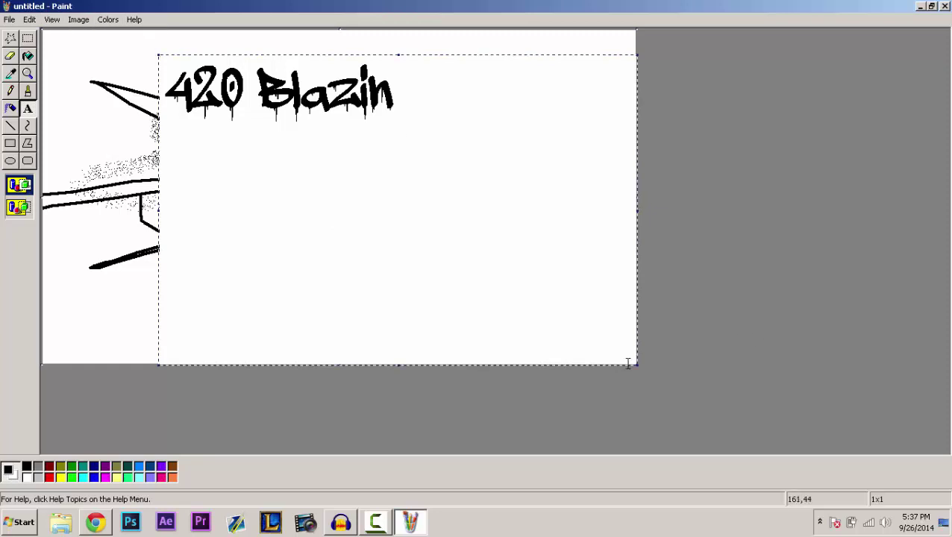
left_click_drag(639, 365, 551, 320)
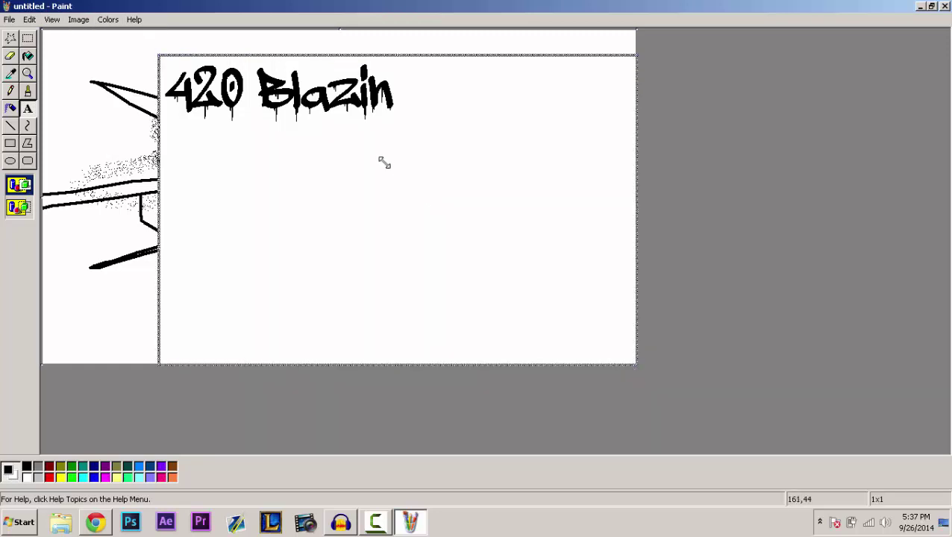
- Draw several empty text boxes around the canvas and dismiss them without entering text
left_click_drag(393, 104, 256, 112)
left_click_drag(121, 104, 302, 189)
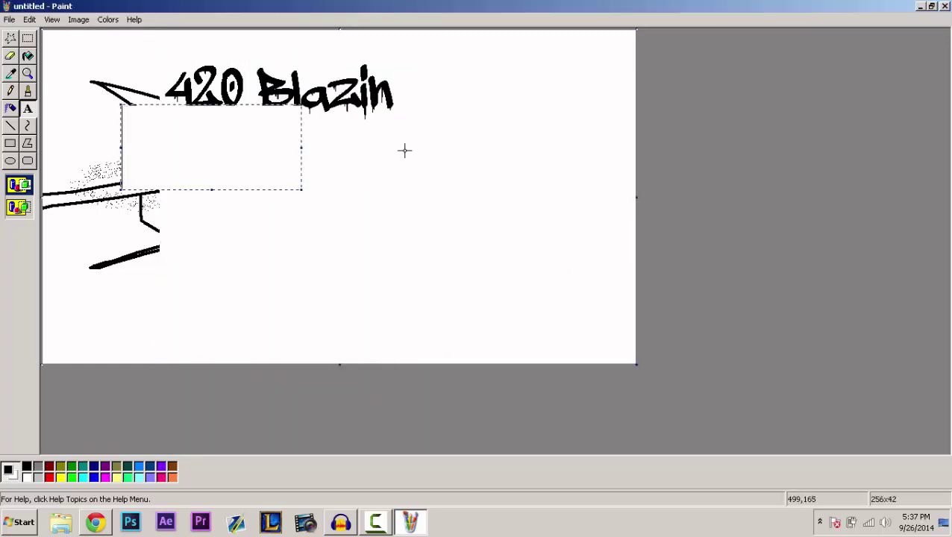
left_click_drag(405, 151, 355, 236)
left_click_drag(198, 253, 321, 340)
left_click_drag(256, 248, 149, 117)
left_click(69, 147)
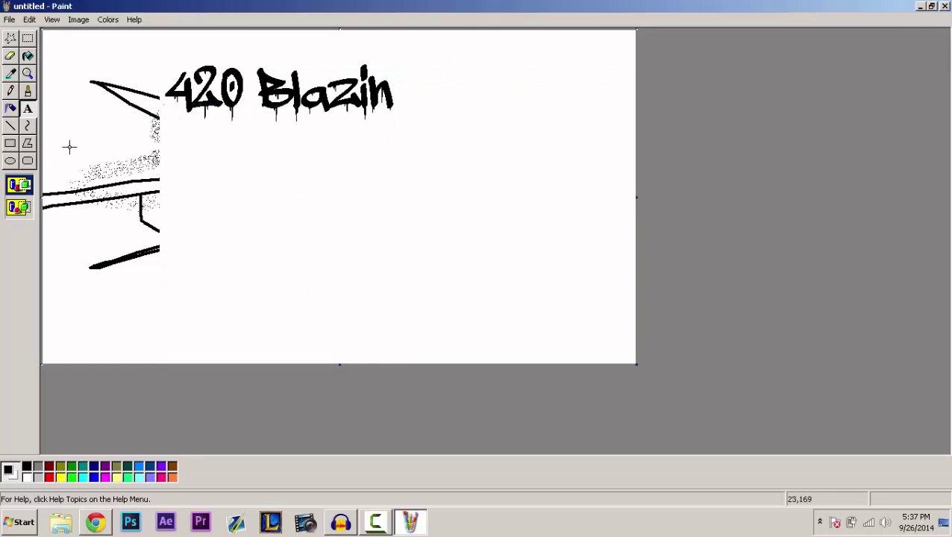
- Fill the canvas background with black
left_click(27, 56)
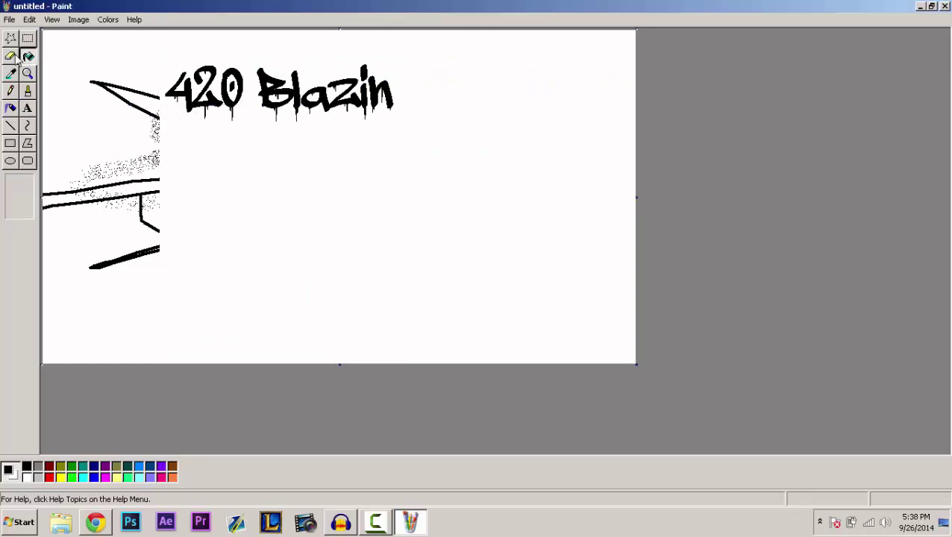
left_click(351, 169)
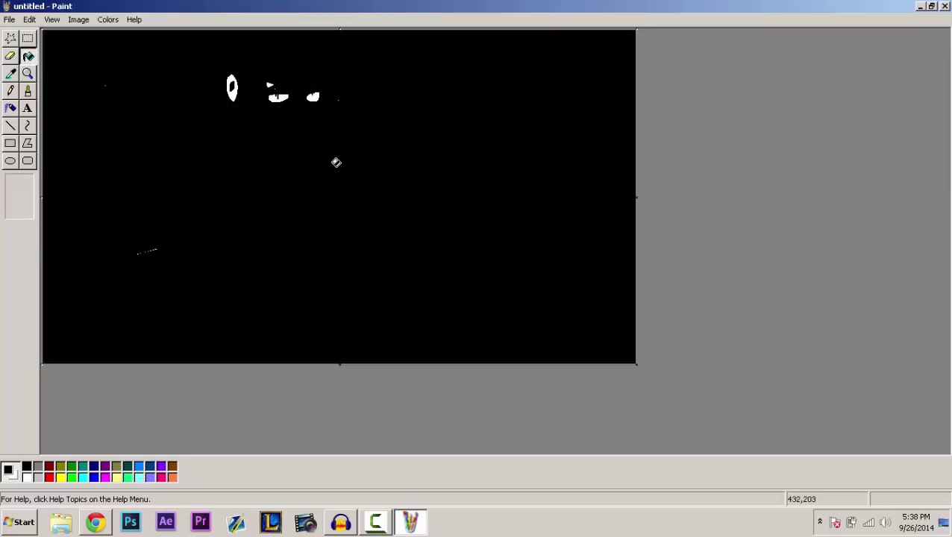
- Pick white from the inside of the 0 as the drawing color and switch to the Pencil
left_click(10, 74)
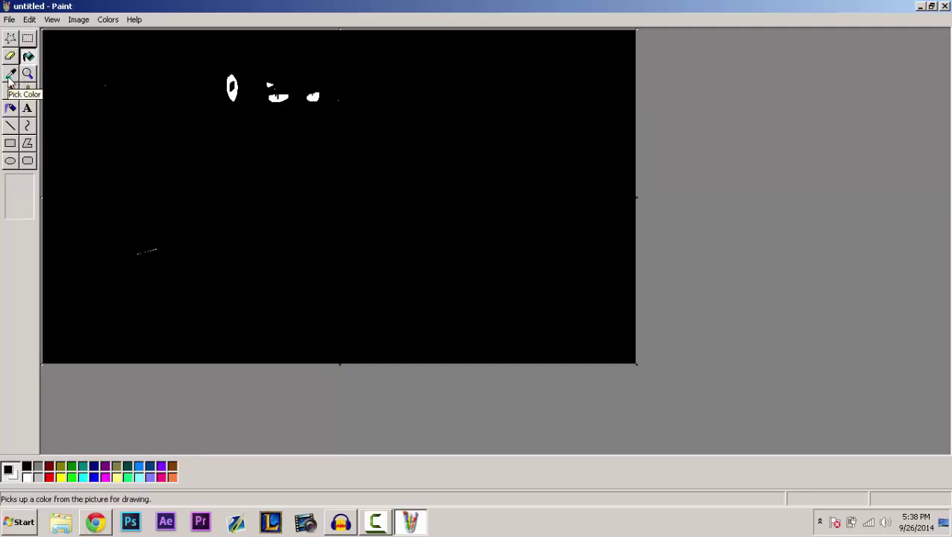
left_click(233, 88)
left_click(11, 90)
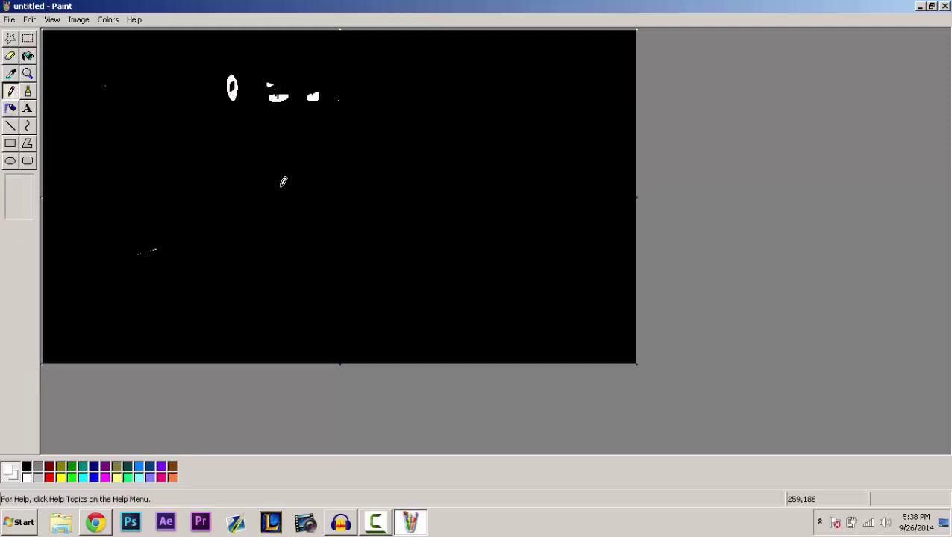
- Handwrite the word "Danker" in large white letters across the lower part of the black canvas
mouse_move(289, 191)
left_mouse_down()
mouse_move(291, 258)
mouse_move(344, 207)
mouse_move(294, 192)
left_mouse_up()
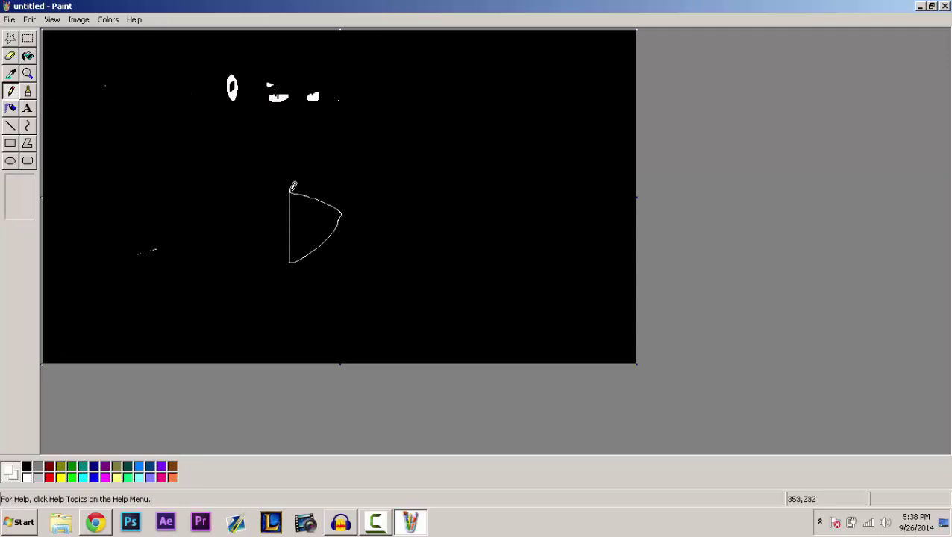
mouse_move(386, 225)
left_mouse_down()
mouse_move(338, 250)
mouse_move(385, 265)
mouse_move(400, 254)
mouse_move(458, 263)
left_mouse_up()
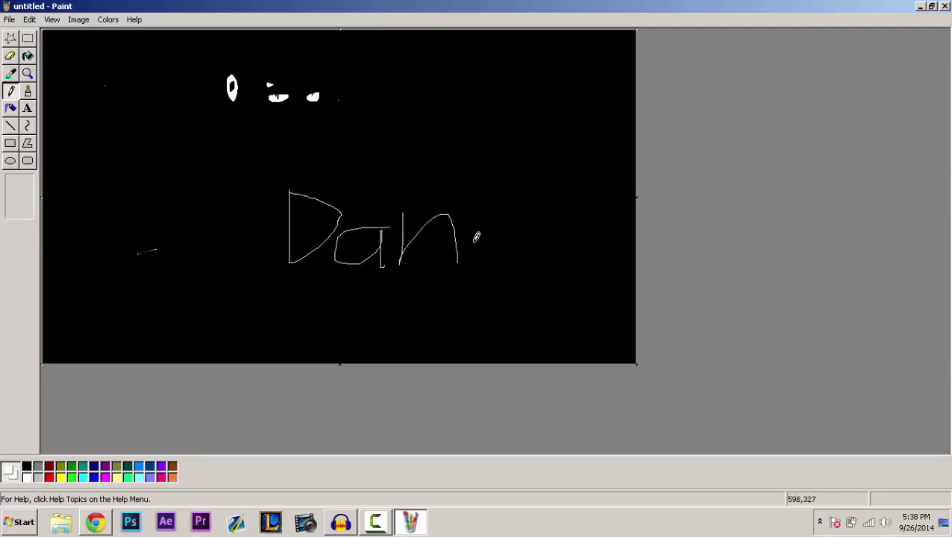
mouse_move(490, 212)
left_mouse_down()
mouse_move(482, 258)
mouse_move(549, 217)
left_mouse_up()
left_click_drag(498, 234, 584, 301)
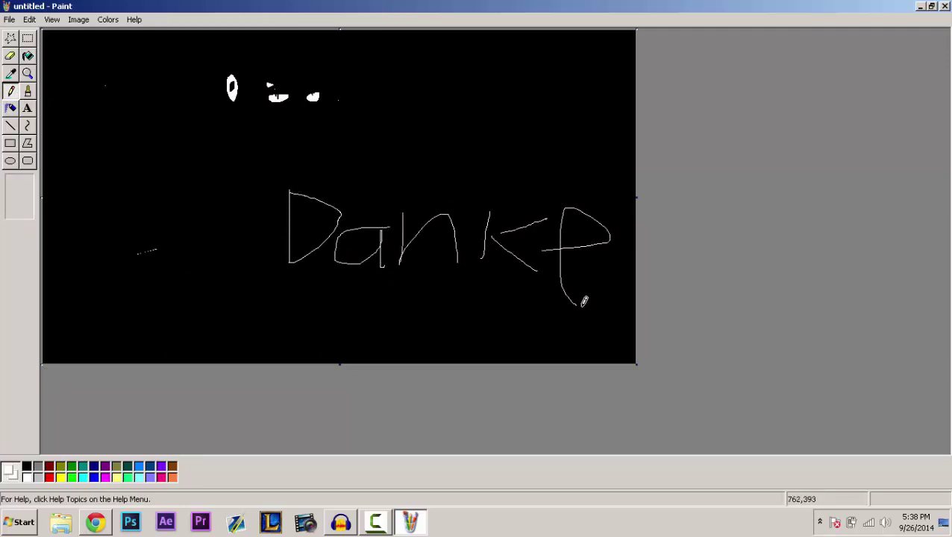
mouse_move(606, 235)
left_mouse_down()
mouse_move(597, 309)
mouse_move(639, 243)
left_mouse_up()
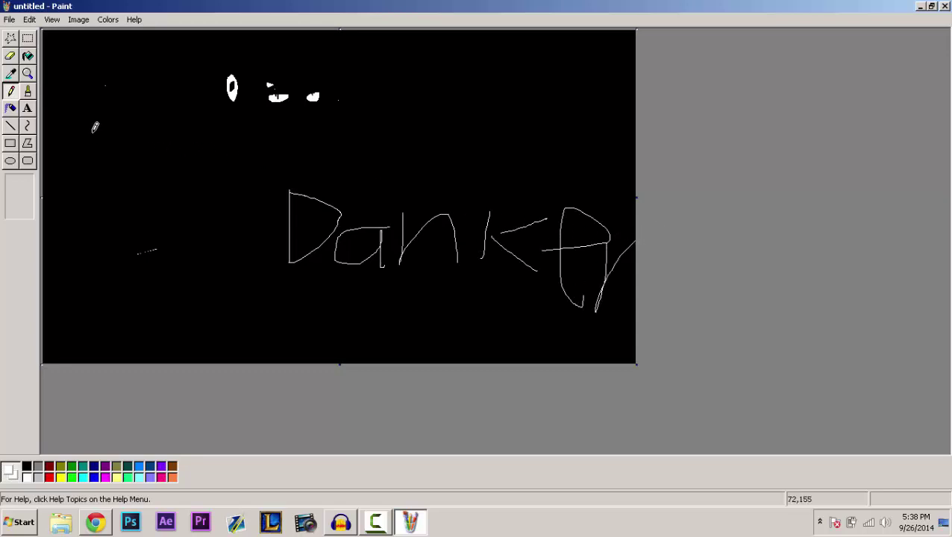
- Handwrite "FAZe" in white above the word "Danker" and add two question marks below the lettering
mouse_move(88, 124)
left_mouse_down()
mouse_move(78, 210)
mouse_move(147, 118)
left_mouse_up()
left_click_drag(95, 147, 165, 155)
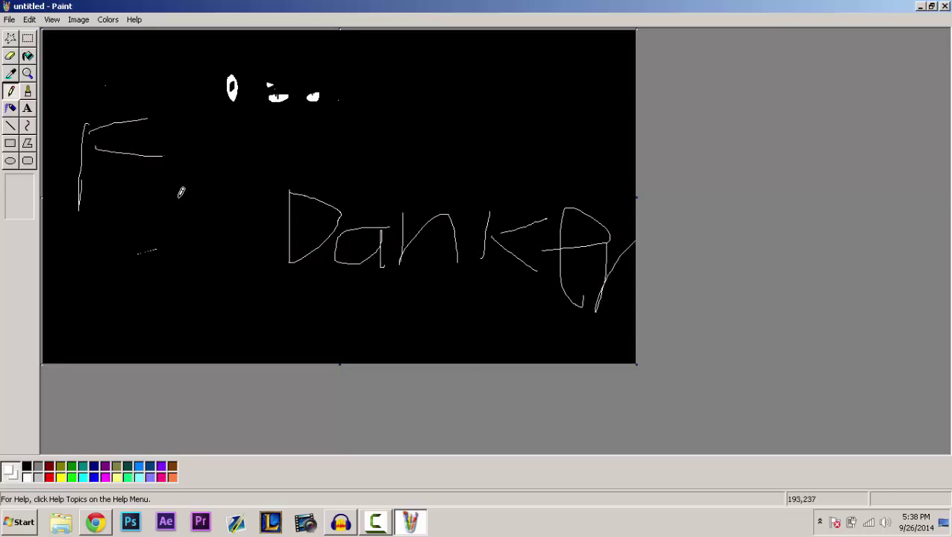
mouse_move(179, 196)
left_mouse_down()
mouse_move(232, 169)
mouse_move(187, 172)
mouse_move(233, 214)
left_mouse_up()
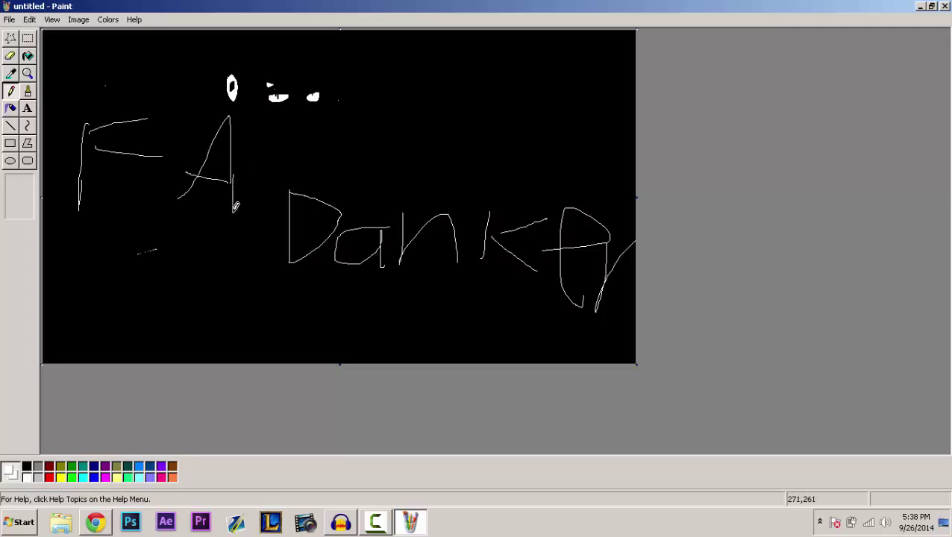
mouse_move(266, 120)
left_mouse_down()
mouse_move(355, 139)
mouse_move(351, 191)
mouse_move(360, 159)
mouse_move(481, 198)
left_mouse_up()
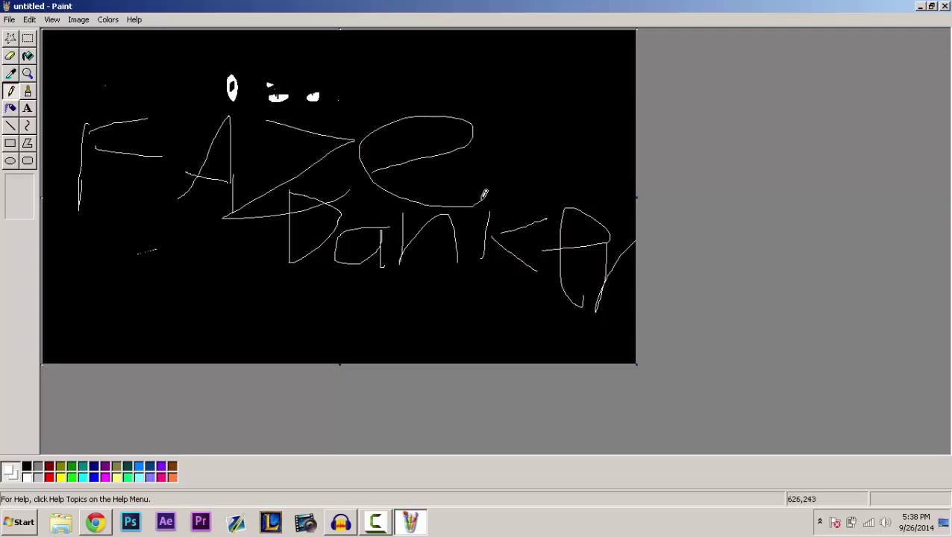
mouse_move(190, 296)
left_mouse_down()
mouse_move(257, 261)
mouse_move(236, 300)
left_mouse_up()
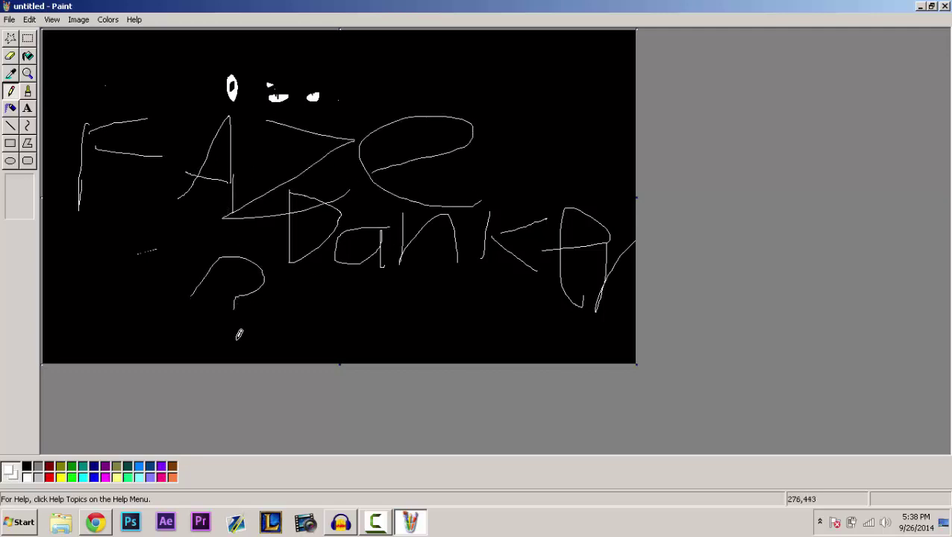
mouse_move(322, 285)
left_mouse_down()
mouse_move(377, 284)
mouse_move(341, 317)
left_mouse_up()
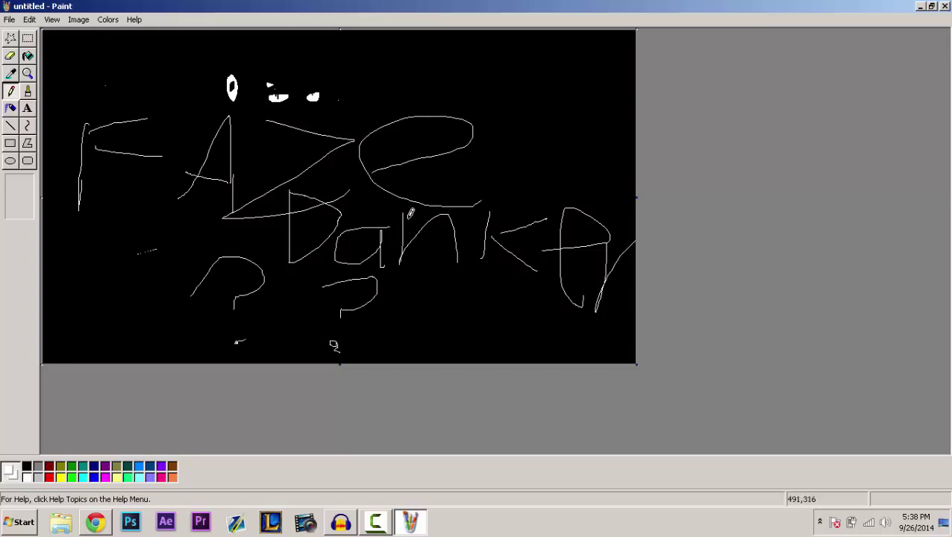
- Draw several connected white strokes with the Curve tool near the canvas's upper edge, including a long slanted one crossing the e of "FAZe"
left_click(11, 127)
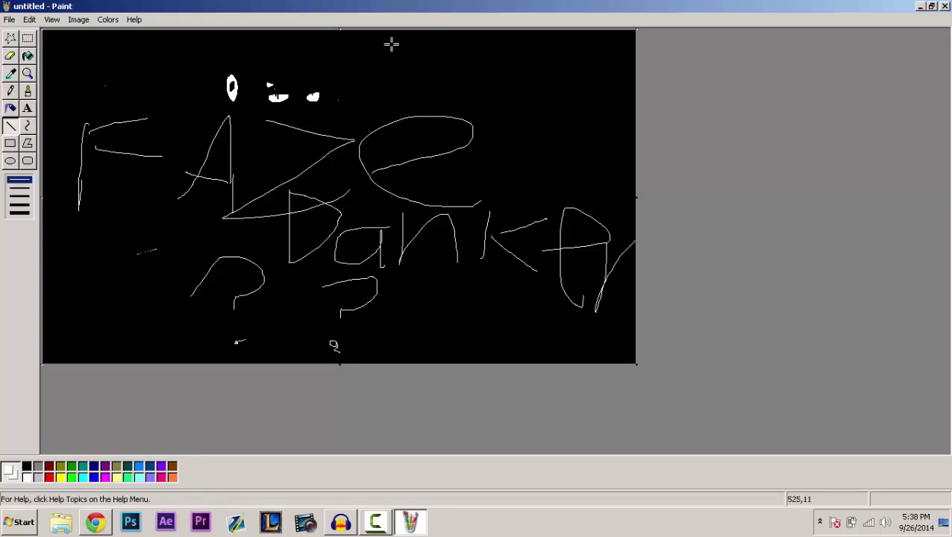
left_click(28, 127)
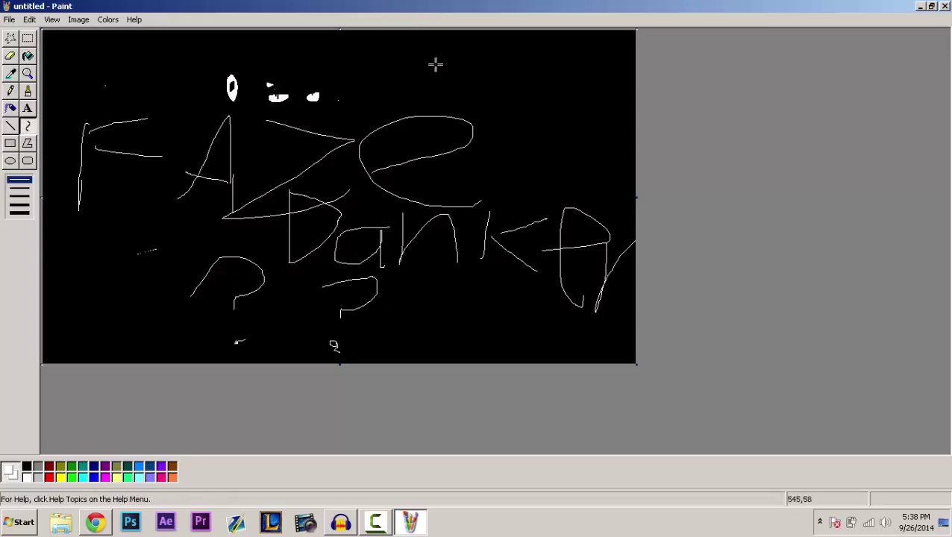
mouse_move(441, 51)
left_mouse_down()
mouse_move(404, 93)
mouse_move(348, 79)
mouse_move(406, 87)
mouse_move(419, 147)
mouse_move(442, 89)
left_mouse_up()
left_click(421, 93)
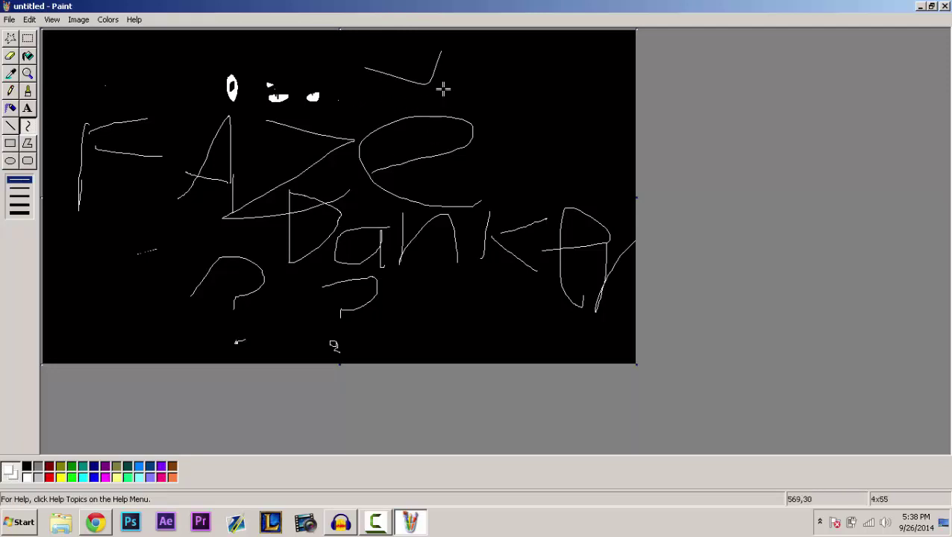
left_click_drag(361, 66, 340, 110)
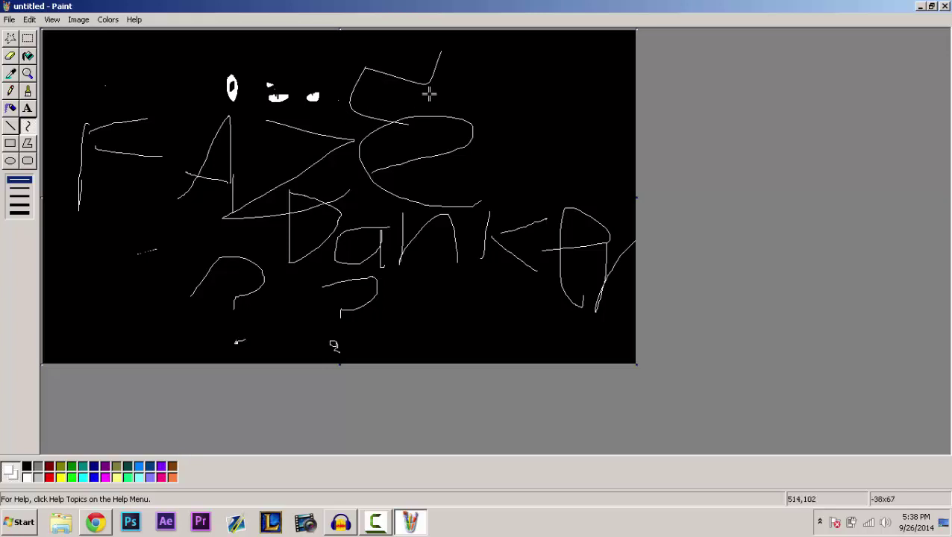
left_click_drag(440, 53, 374, 97)
mouse_move(446, 49)
left_mouse_down()
mouse_move(367, 34)
mouse_move(409, 21)
left_mouse_up()
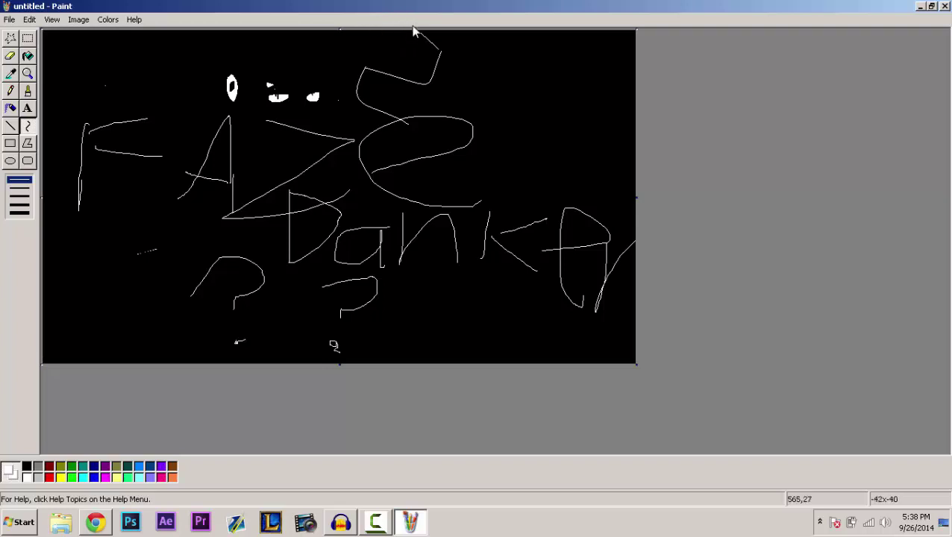
left_click(476, 55)
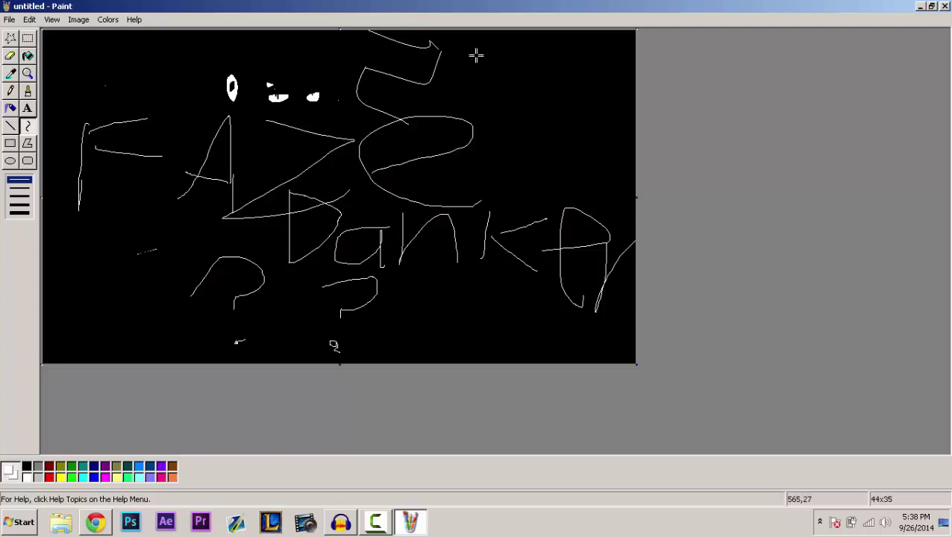
mouse_move(476, 55)
left_mouse_down()
mouse_move(476, 68)
mouse_move(440, 57)
left_mouse_up()
mouse_move(458, 117)
left_mouse_down()
mouse_move(479, 36)
mouse_move(512, 64)
mouse_move(514, 78)
mouse_move(533, 83)
mouse_move(476, 43)
mouse_move(453, 106)
mouse_move(506, 65)
mouse_move(477, 43)
mouse_move(426, 198)
left_mouse_up()
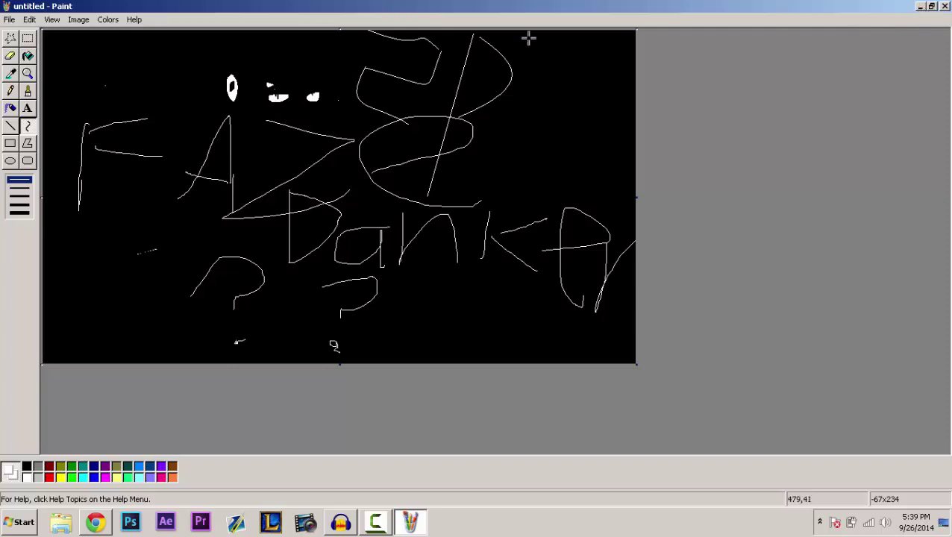
- Minimize Paint, look into the Read me folder on the desktop and close it again
left_click(920, 7)
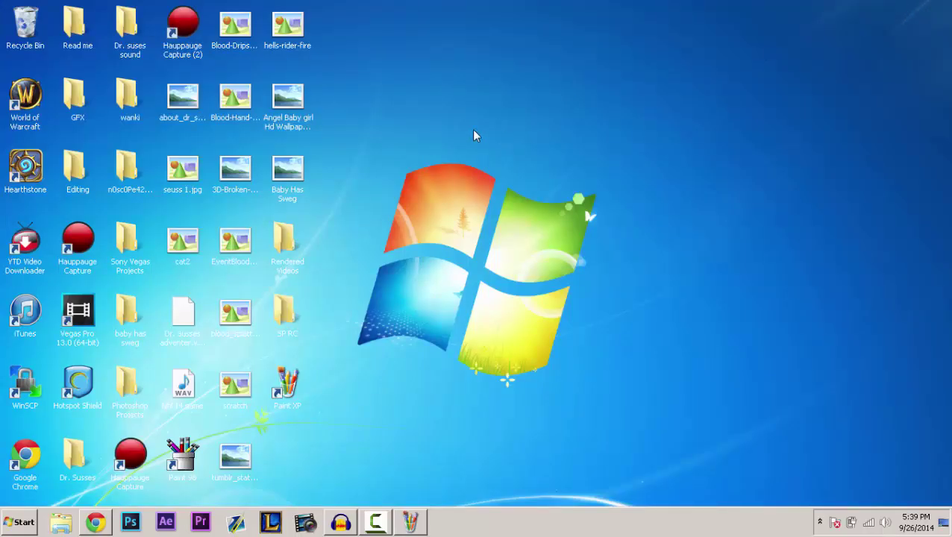
double_click(84, 27)
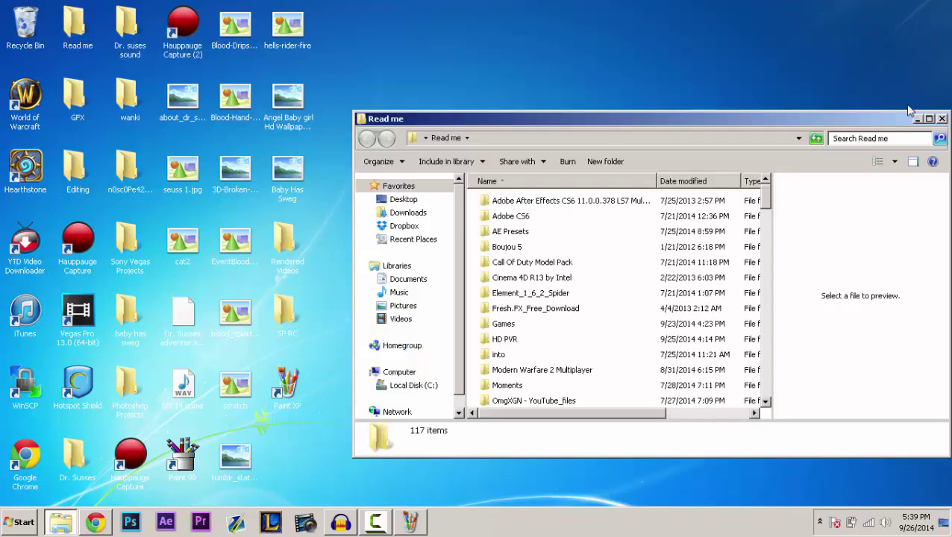
left_click(943, 118)
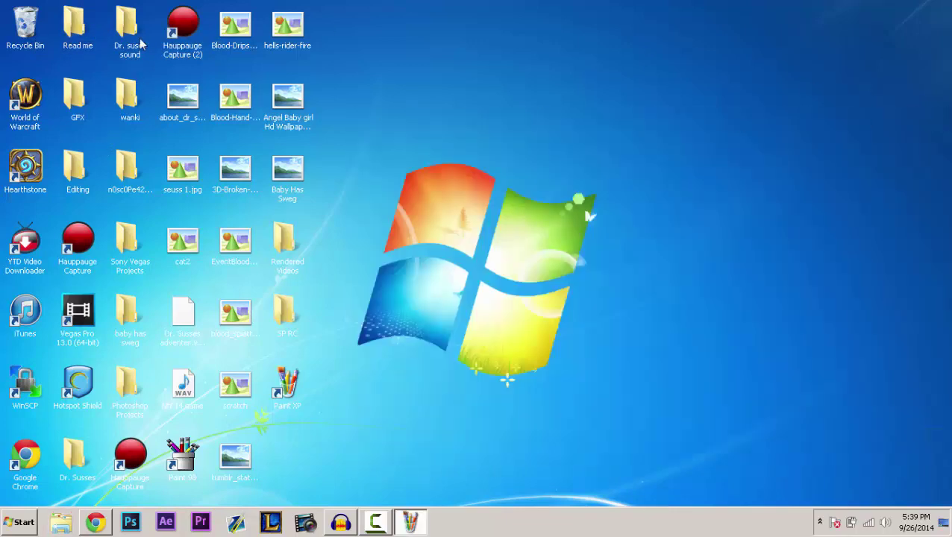
- Open the n0sc0Pe420Blaze desktop folder, view the JPEG picture whose name starts with "GREATEST" and close the photo viewer
double_click(139, 168)
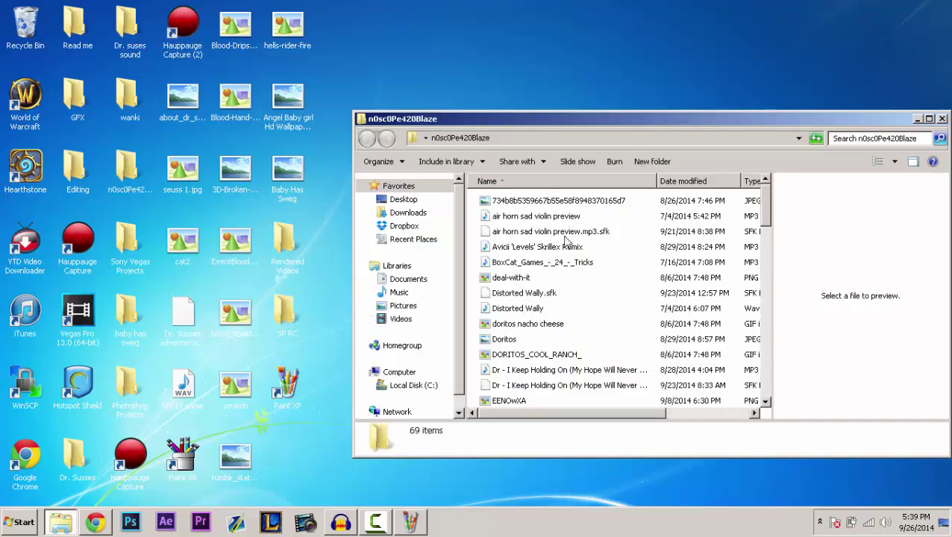
scroll(558, 263, "down", 2)
scroll(555, 263, "down", 1)
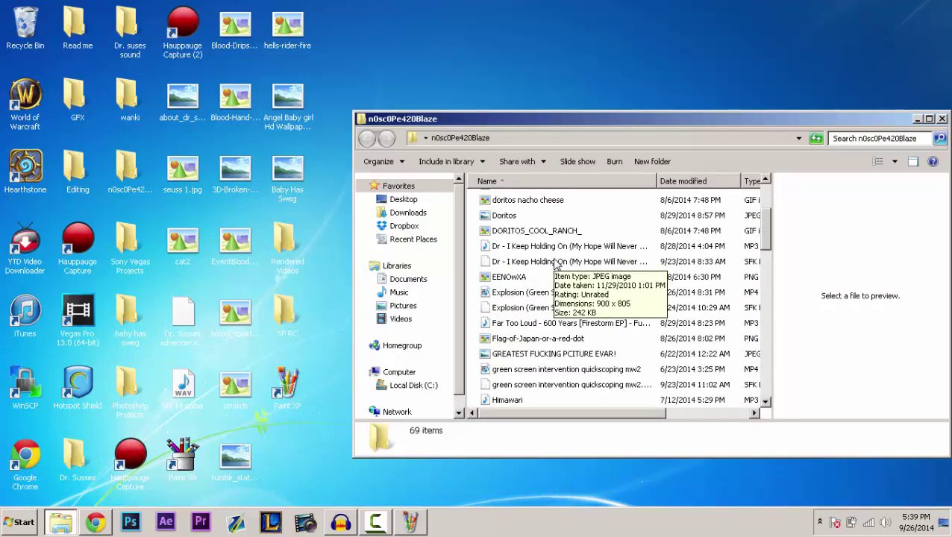
double_click(533, 355)
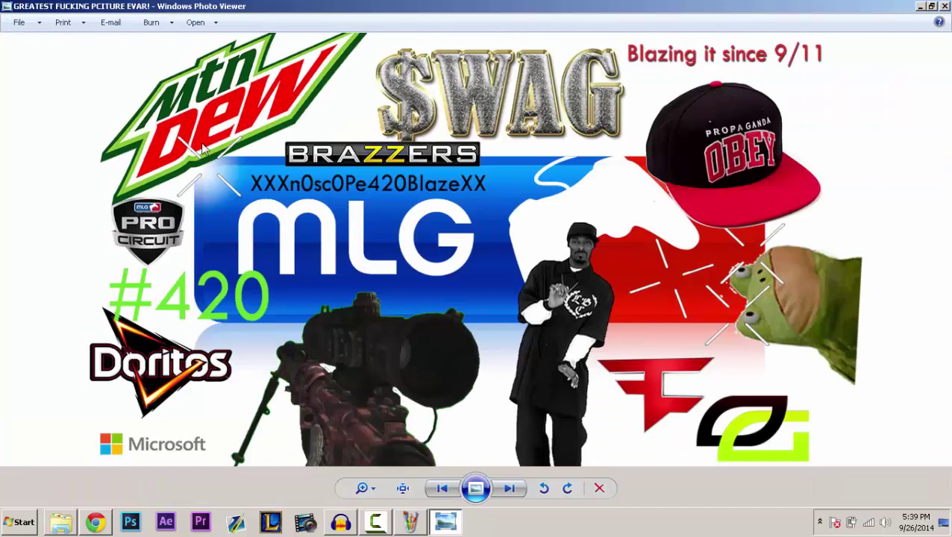
left_click_drag(773, 5, 951, 75)
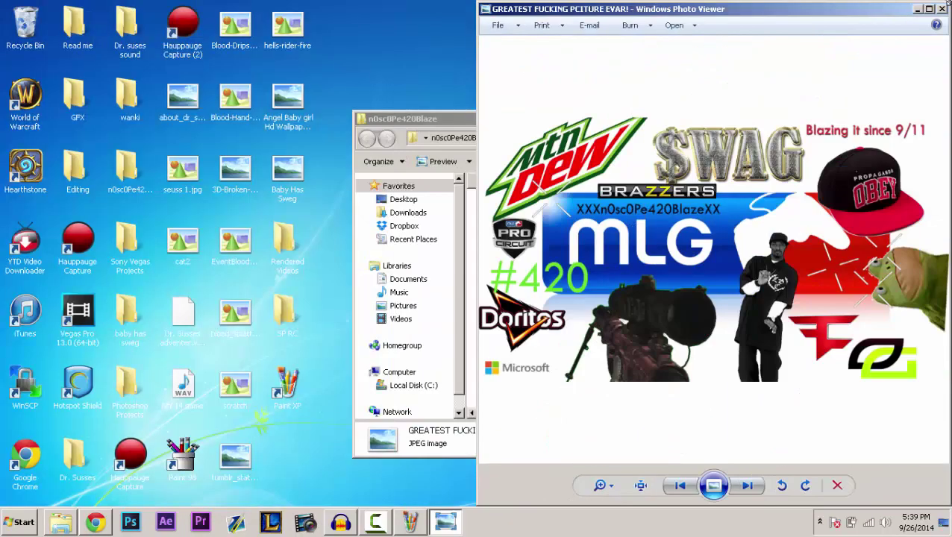
left_click(943, 9)
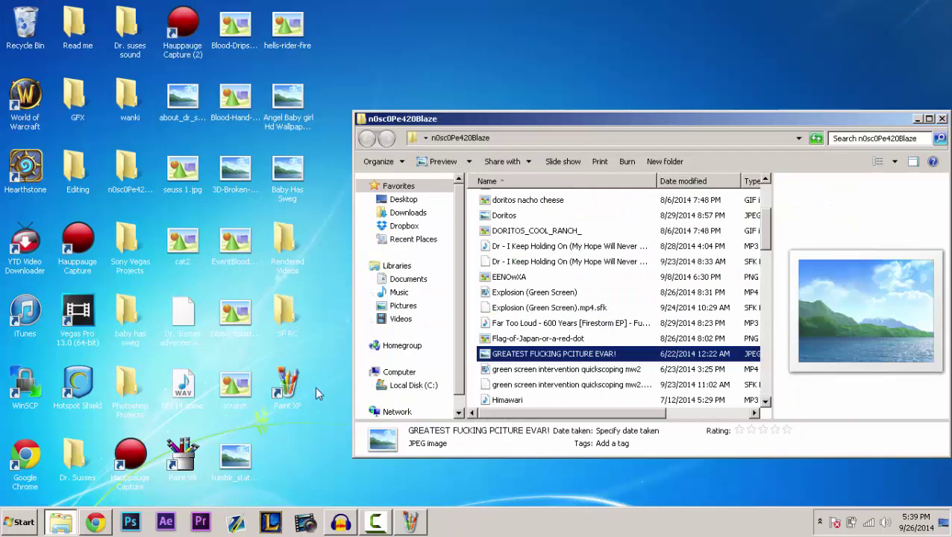
left_click(15, 522)
left_click(15, 522)
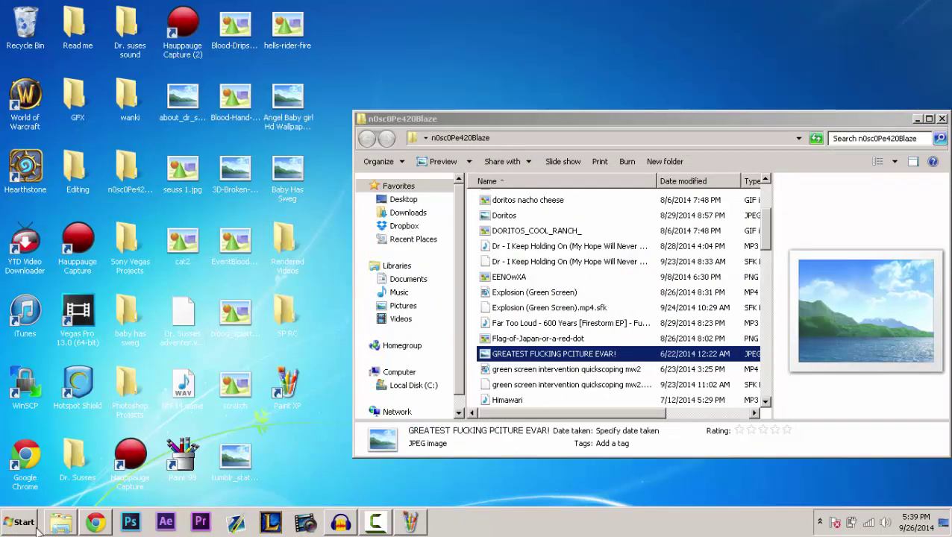
- Switch to the Camtasia recorder and stop the running screen recording
left_click(379, 525)
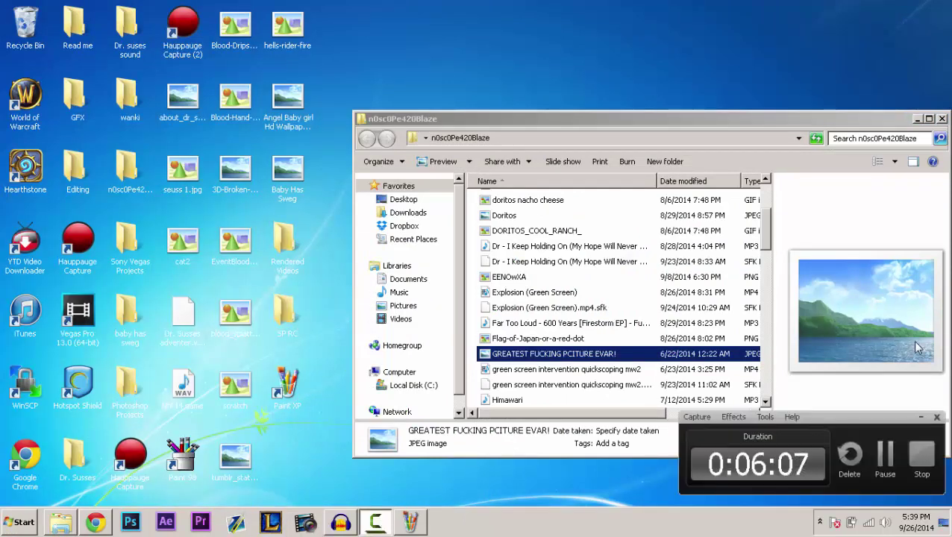
left_click(920, 457)
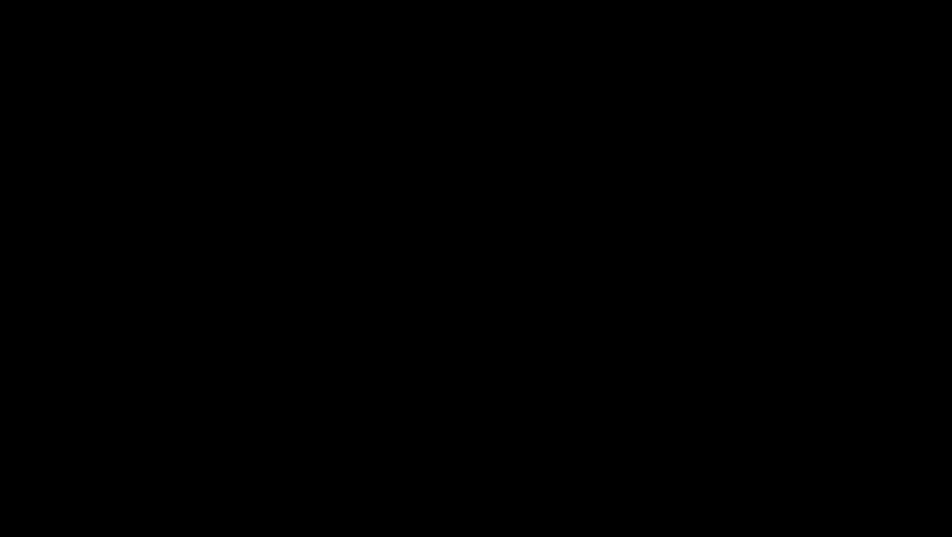